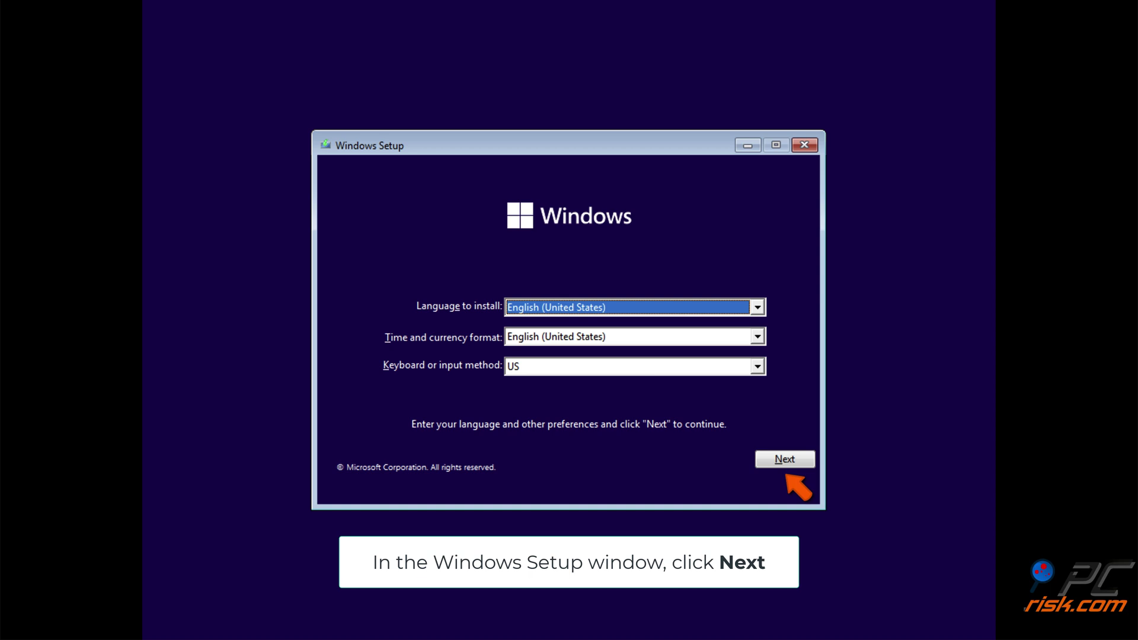
Step: Reach an administrator Command Prompt through Repair your computer, Troubleshoot and Advanced options
click(783, 465)
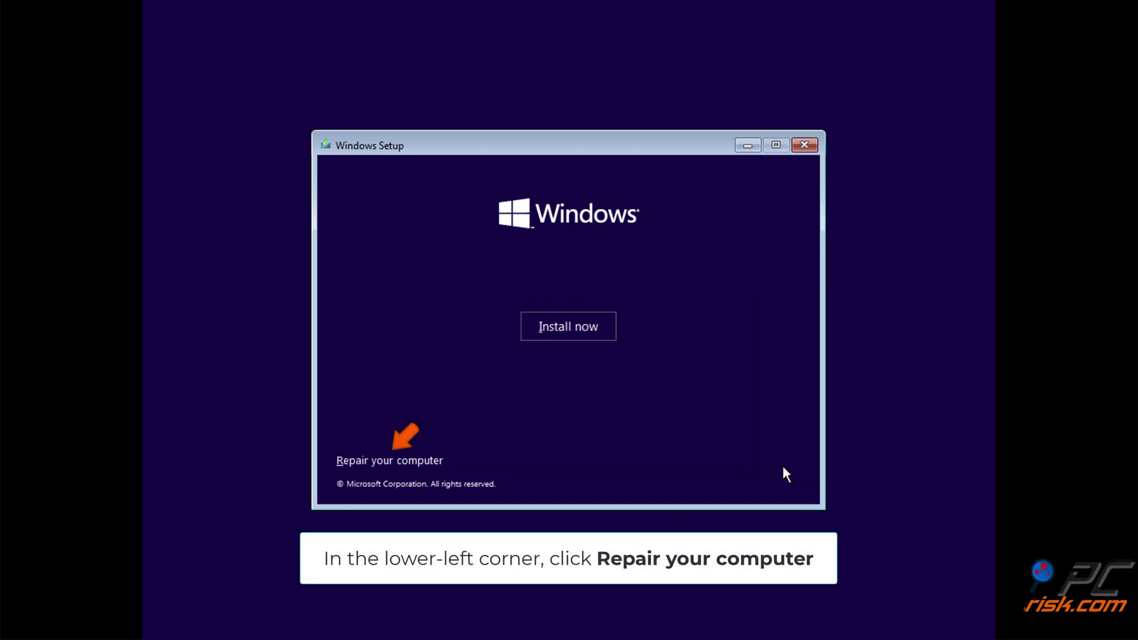
click(391, 468)
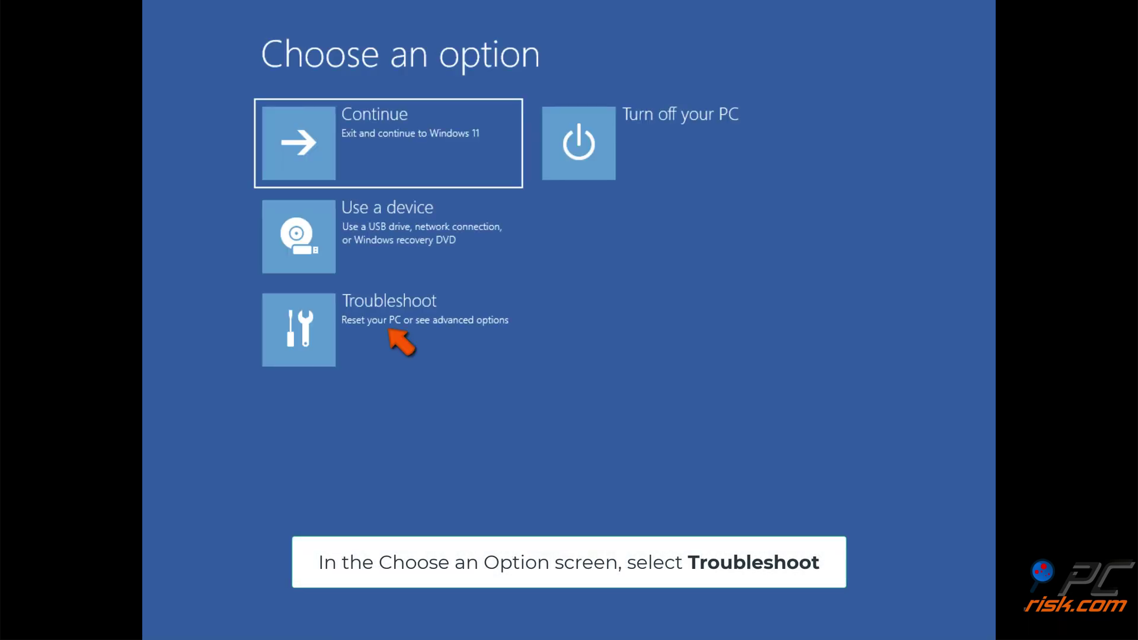
click(396, 346)
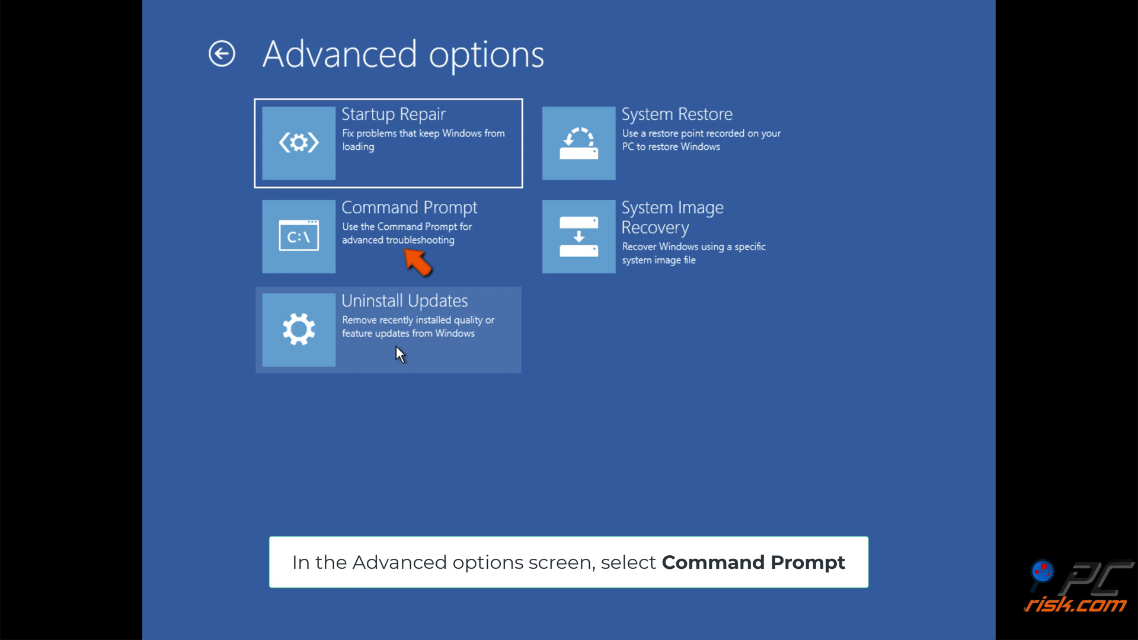
click(398, 250)
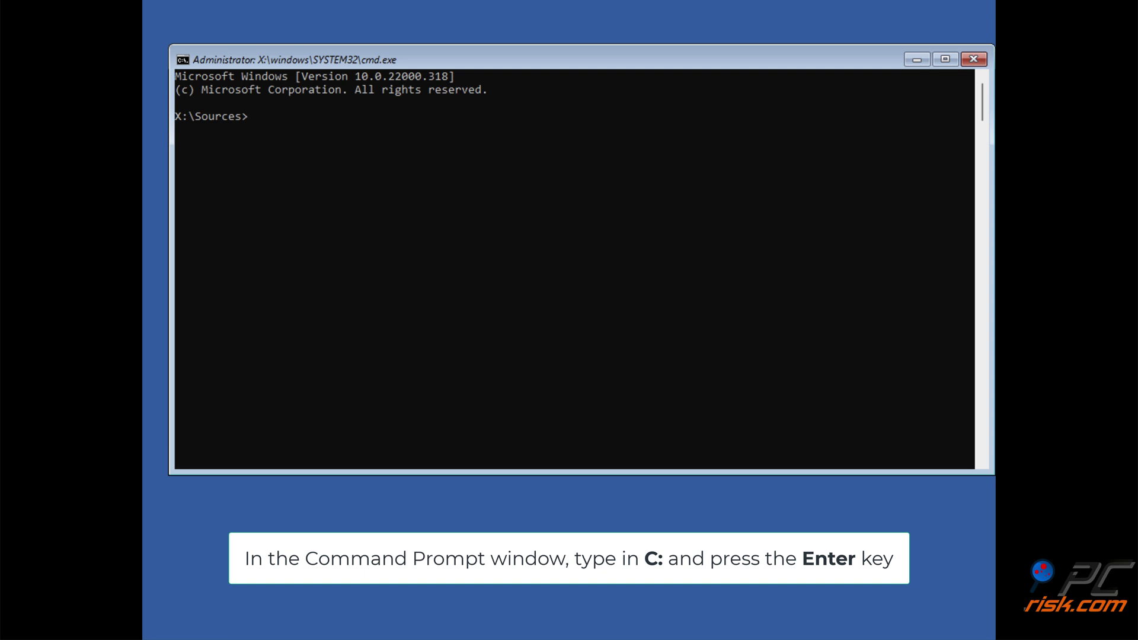
Step: Switch the console to drive C and list its contents with dir
text(:)
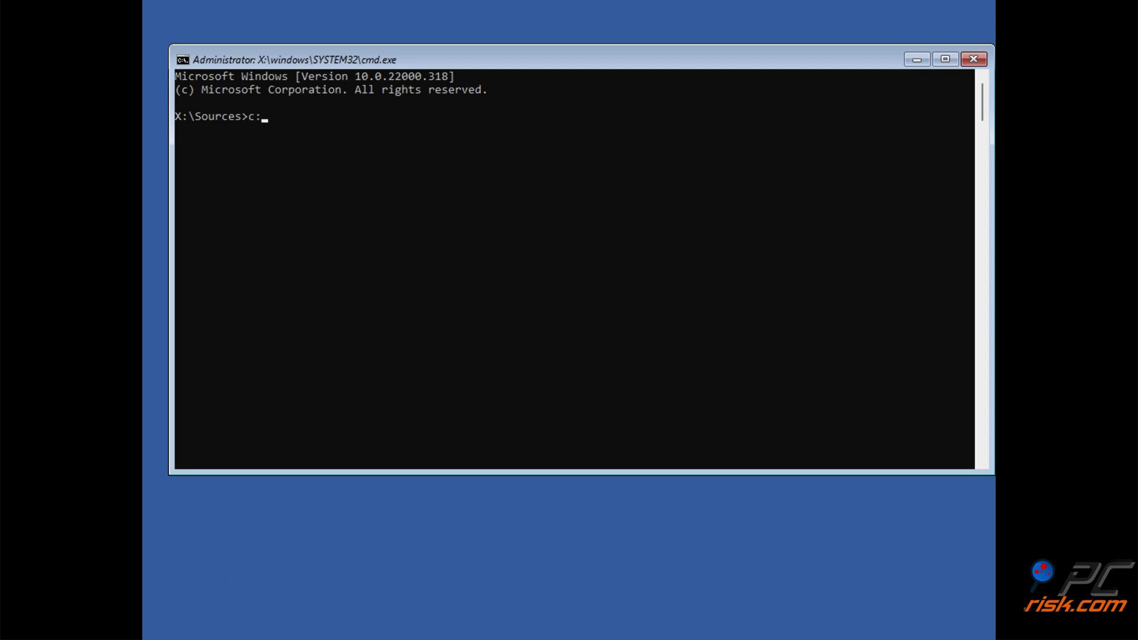
key(Return)
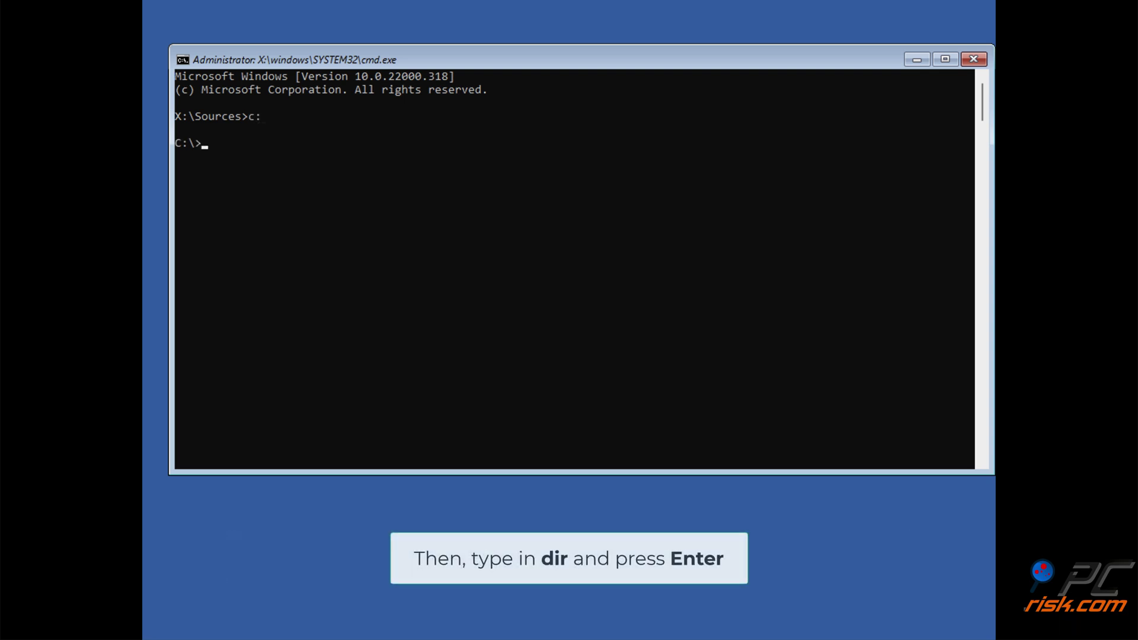
text(dir)
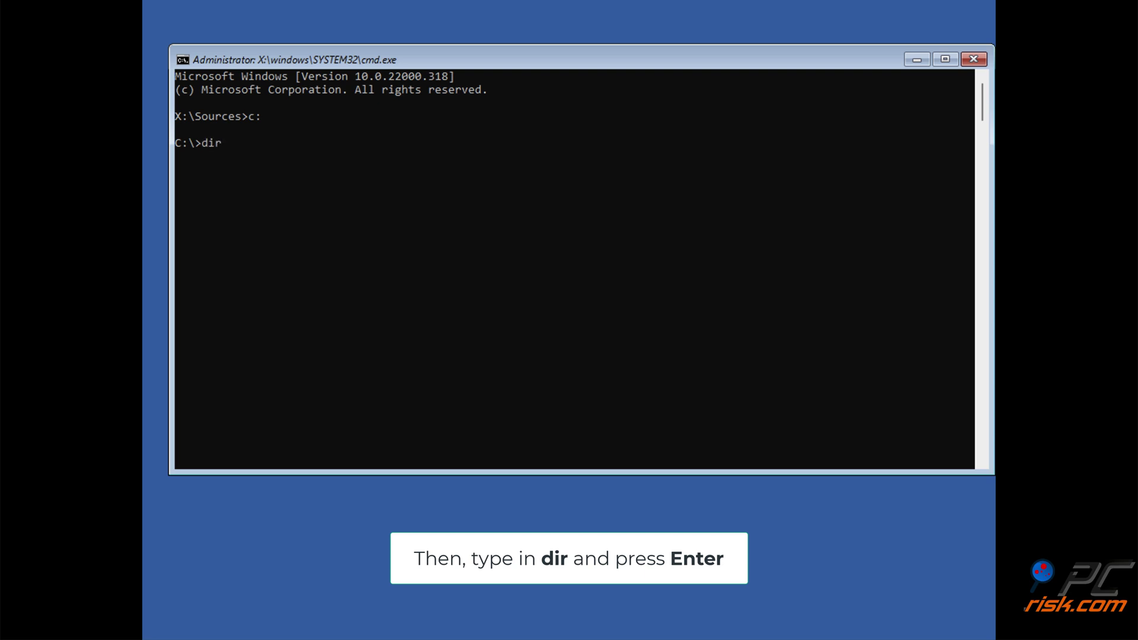
key(Return)
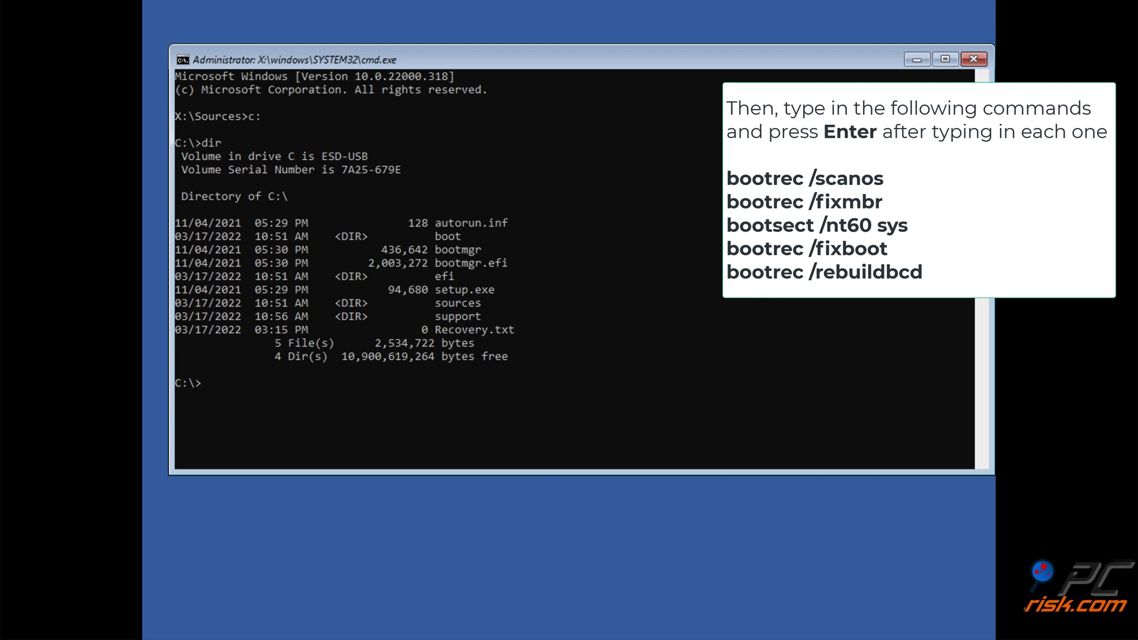
Step: Run bootrec /scanos, /fixmbr, bootsect /nt60 sys, bootrec /fixboot and /rebuildbcd
text(bootrec /scanos)
key(Return)
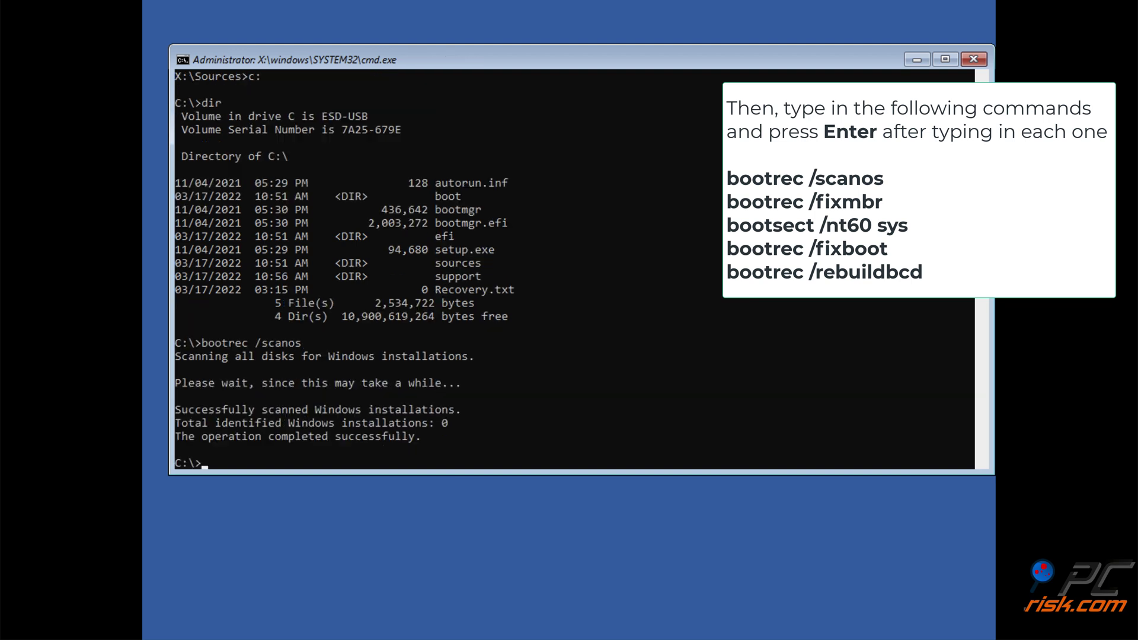
text(bootrec /fixmbr)
key(Return)
text(bootsect /nt60 sys)
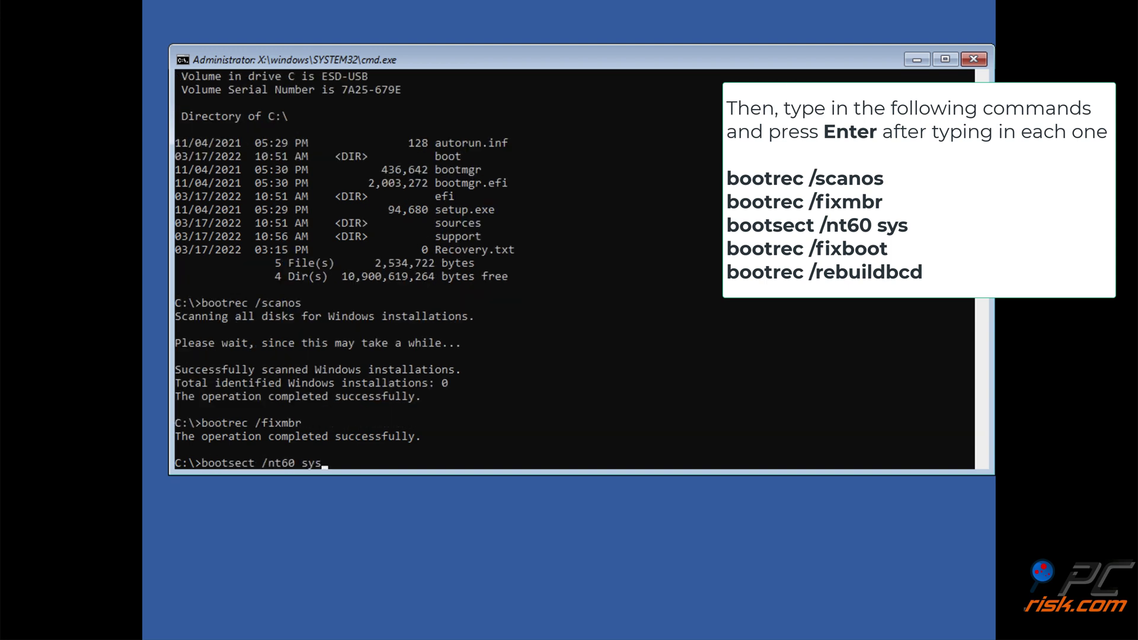
key(Return)
text(bootrec /fixboot)
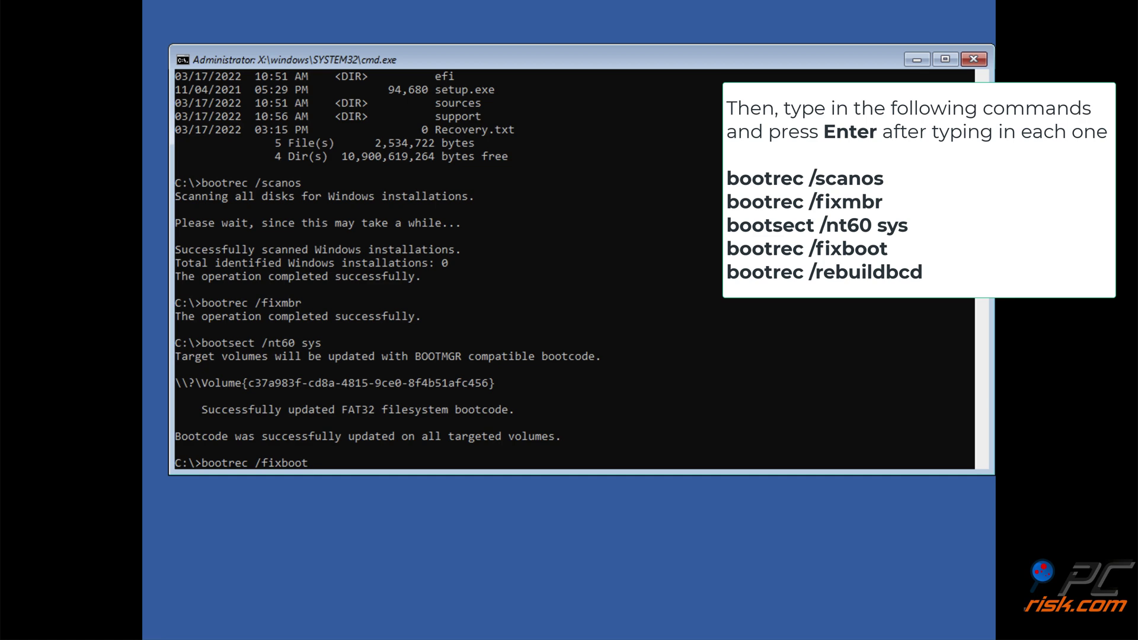
key(Return)
text(bootrec /rebuildbcd)
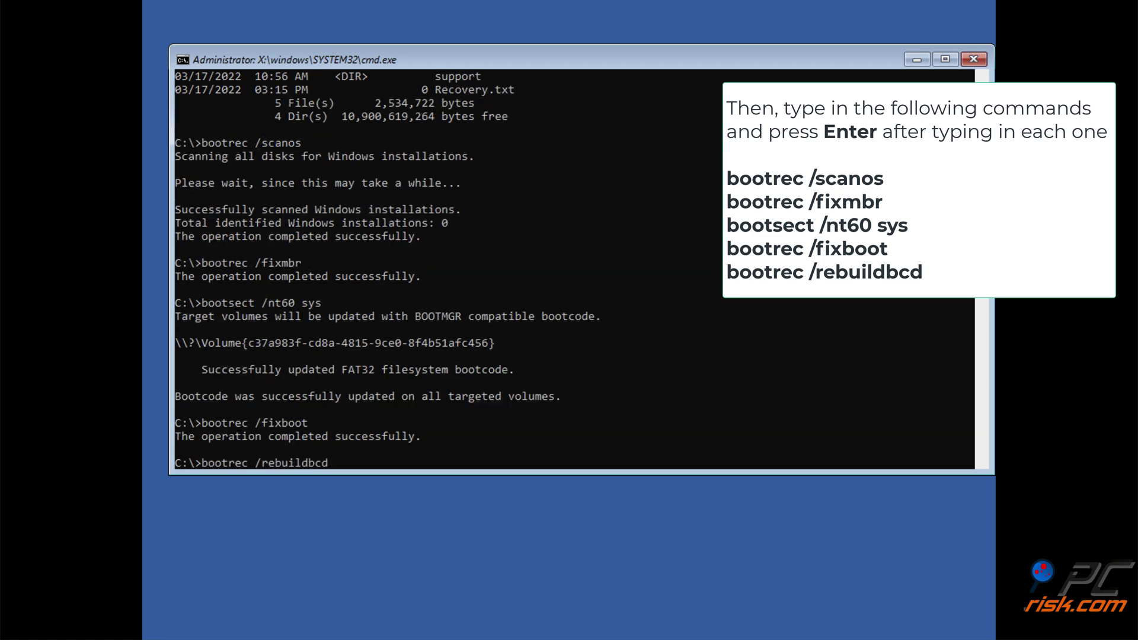
key(Return)
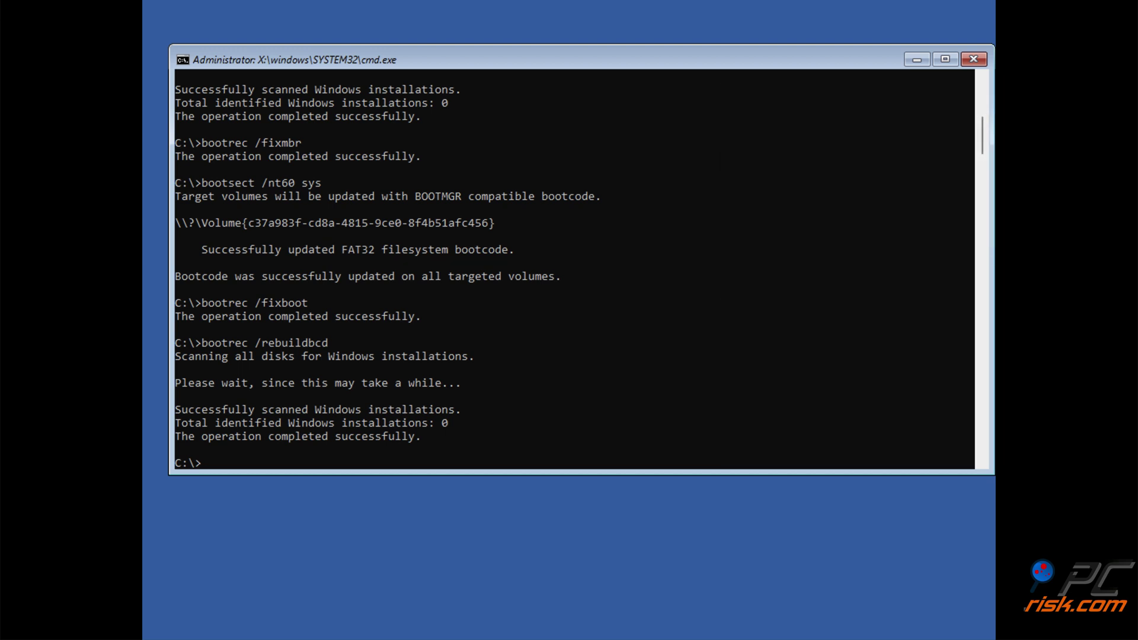
Step: Close the Command Prompt and leave recovery to continue to Windows 11
click(398, 250)
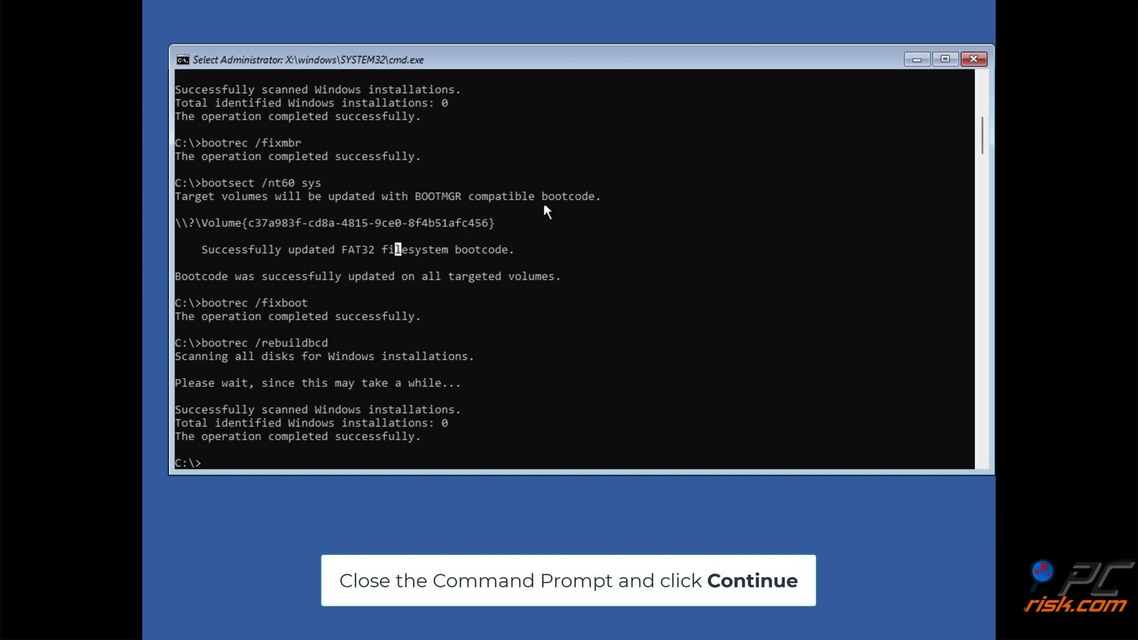
click(973, 59)
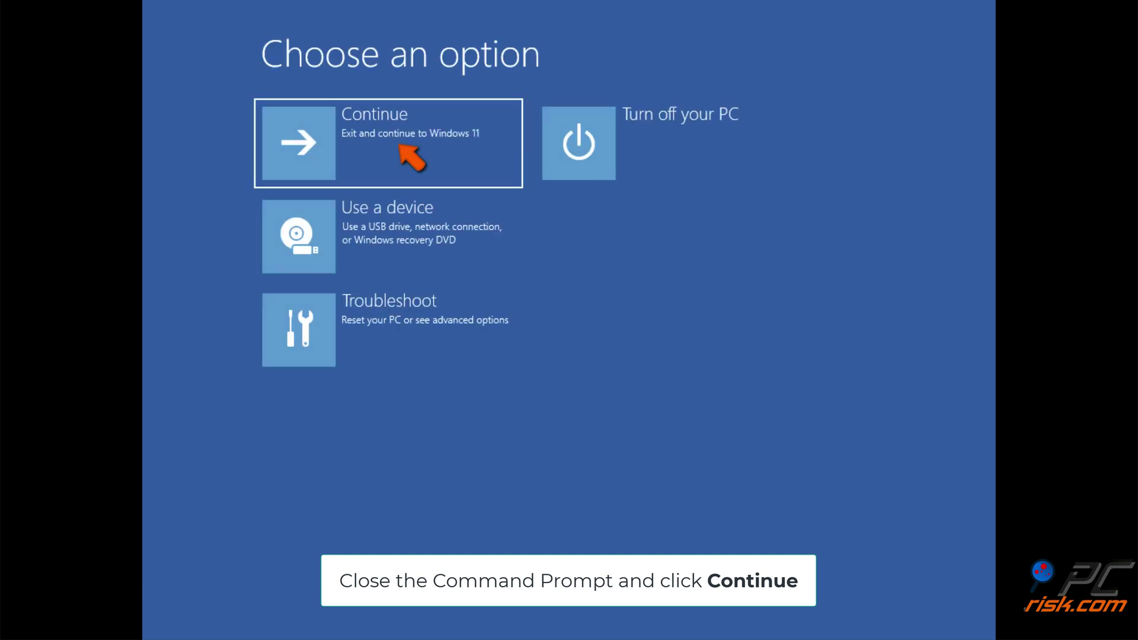
click(393, 158)
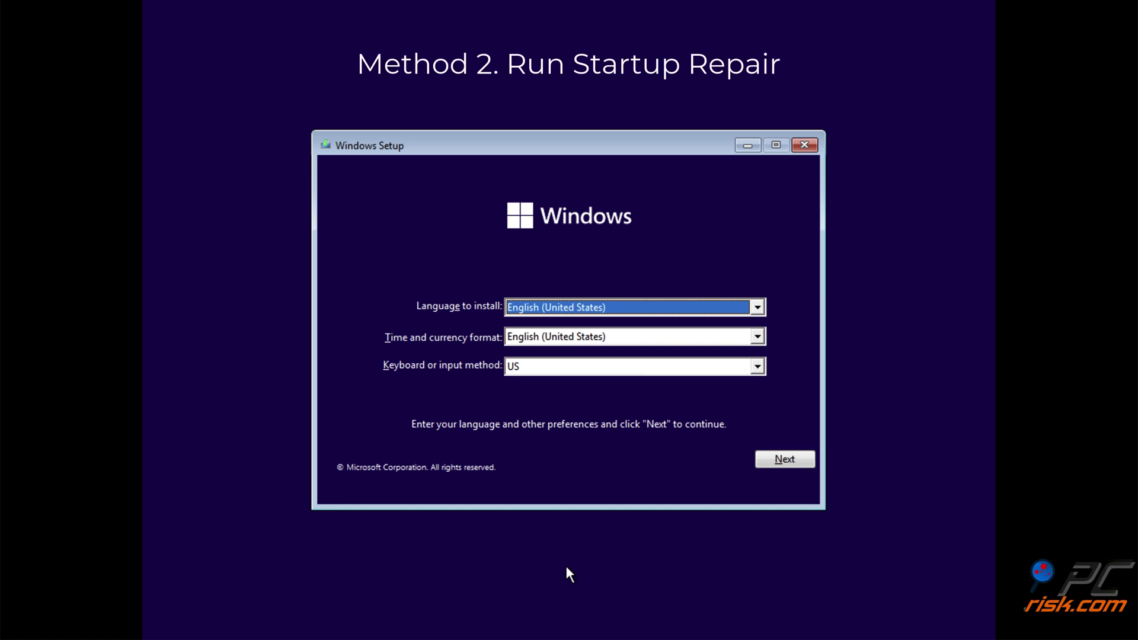
Step: Run Startup Repair from the Troubleshoot options with Windows 11 as the target
click(781, 464)
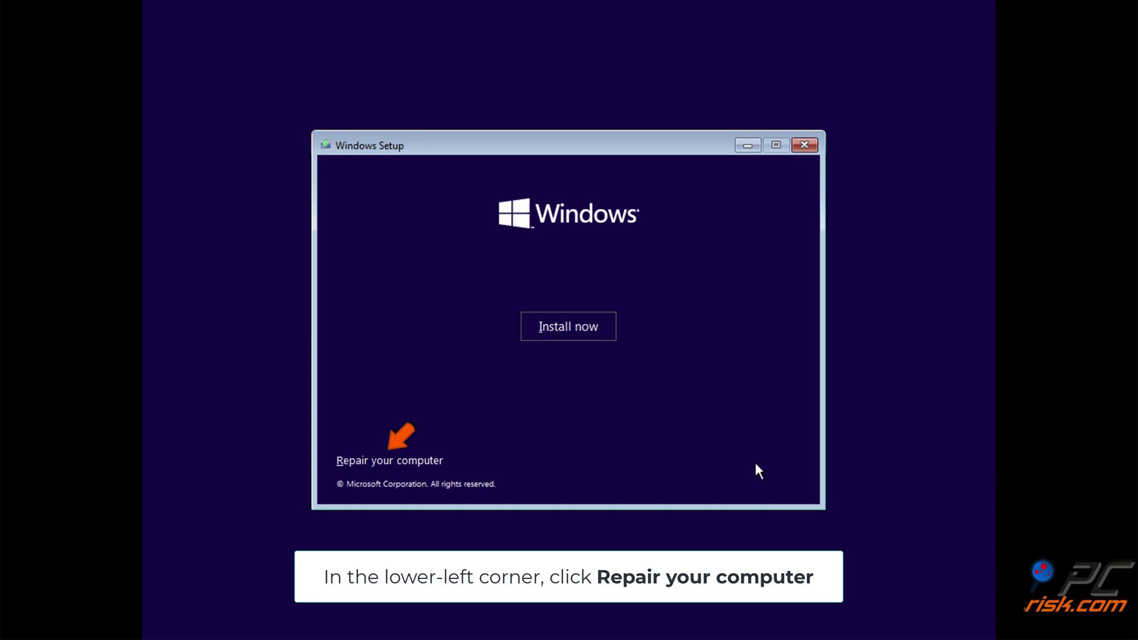
click(383, 466)
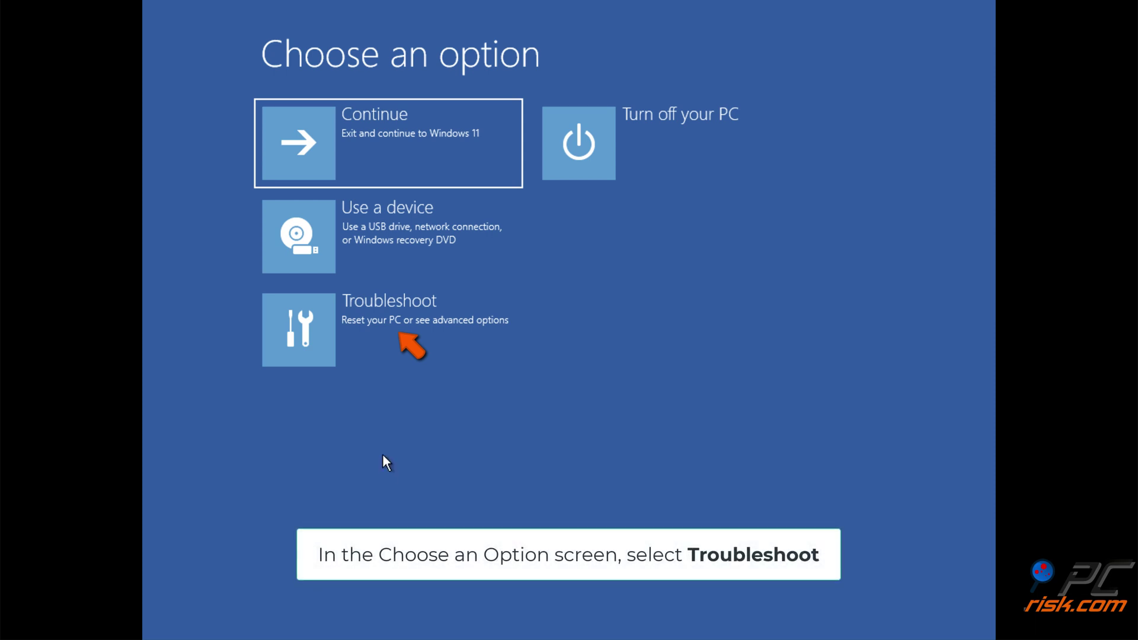
click(395, 343)
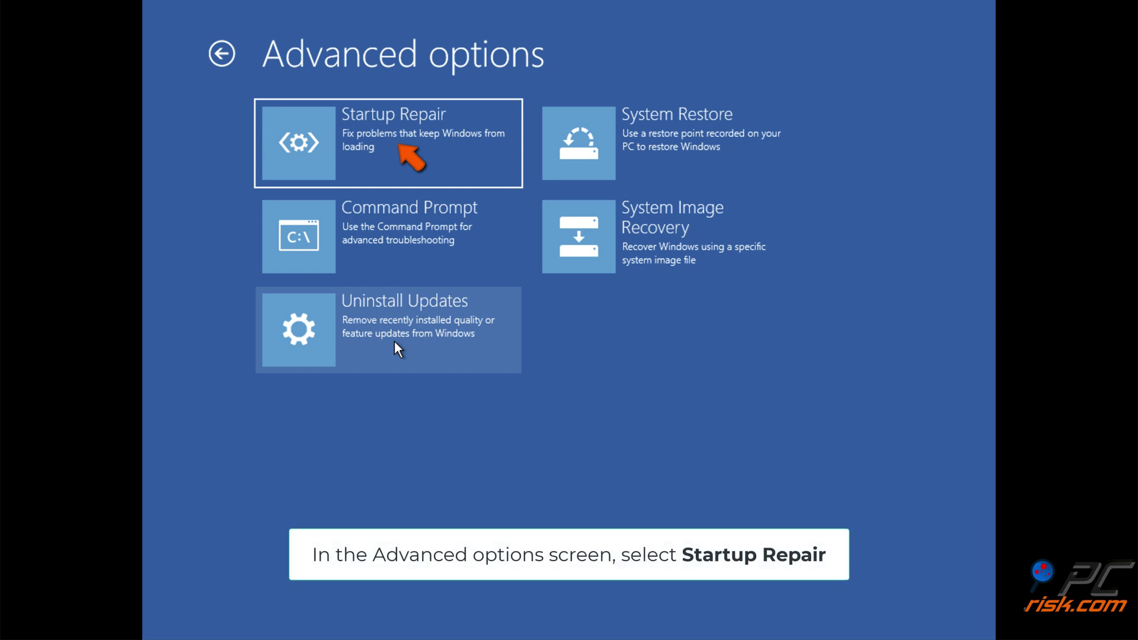
click(418, 153)
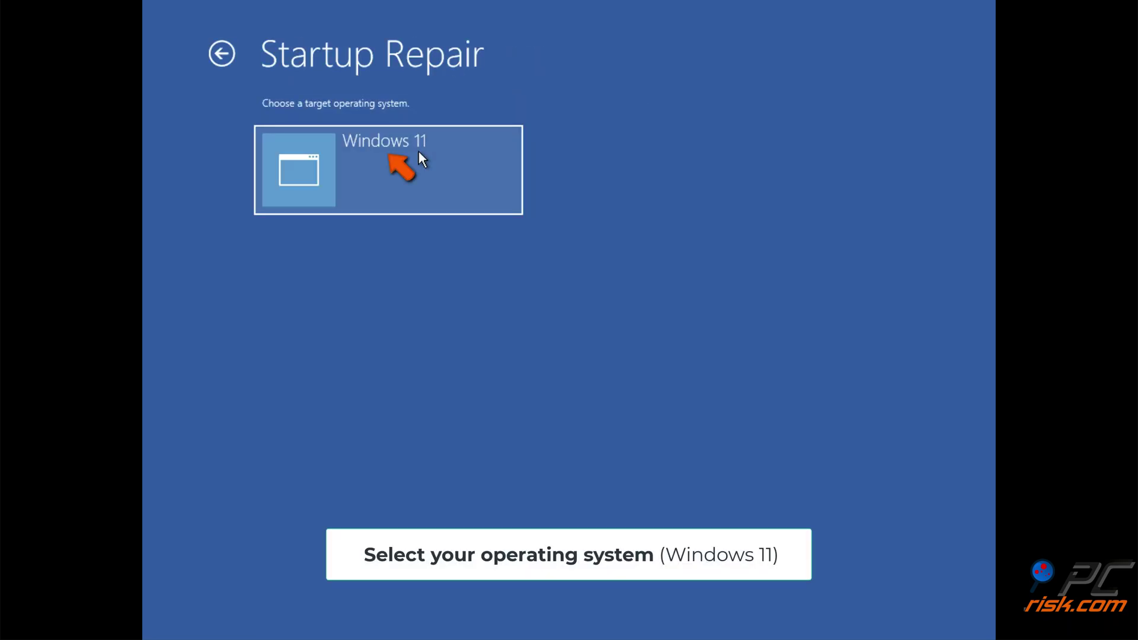
click(418, 152)
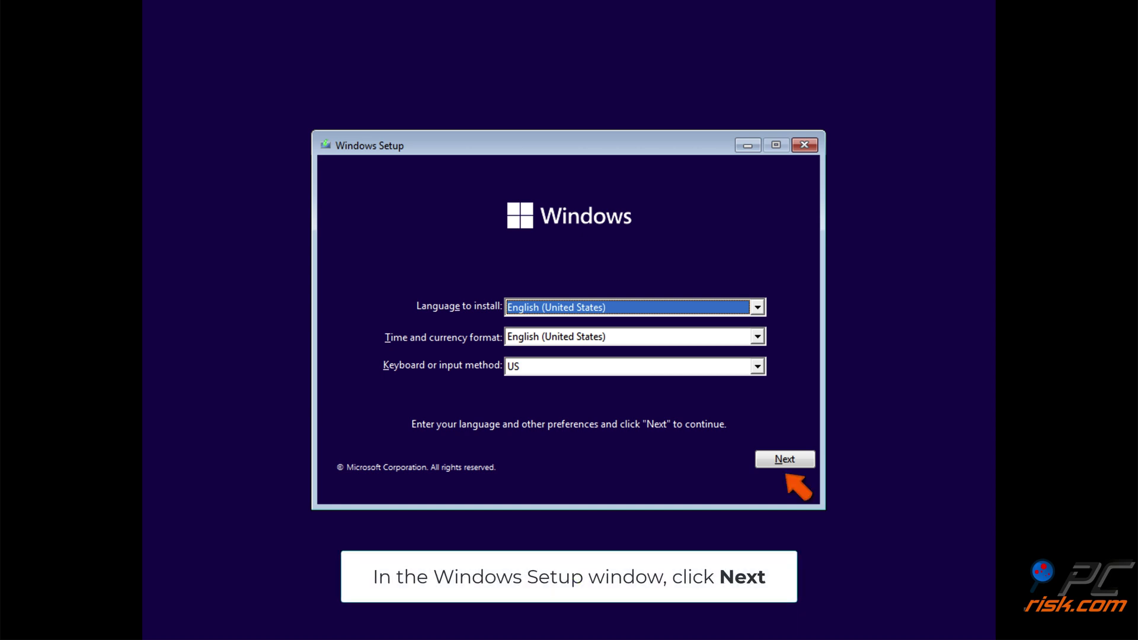
Step: Return to the administrator Command Prompt via Repair your computer and Troubleshoot, ready for SFC
click(787, 463)
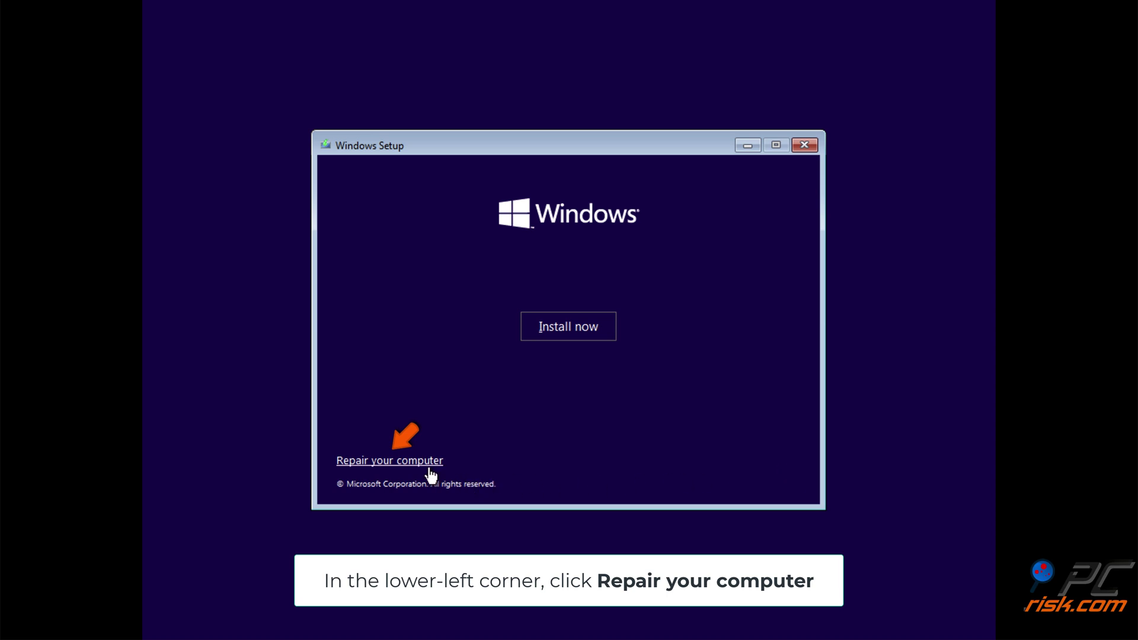
click(408, 464)
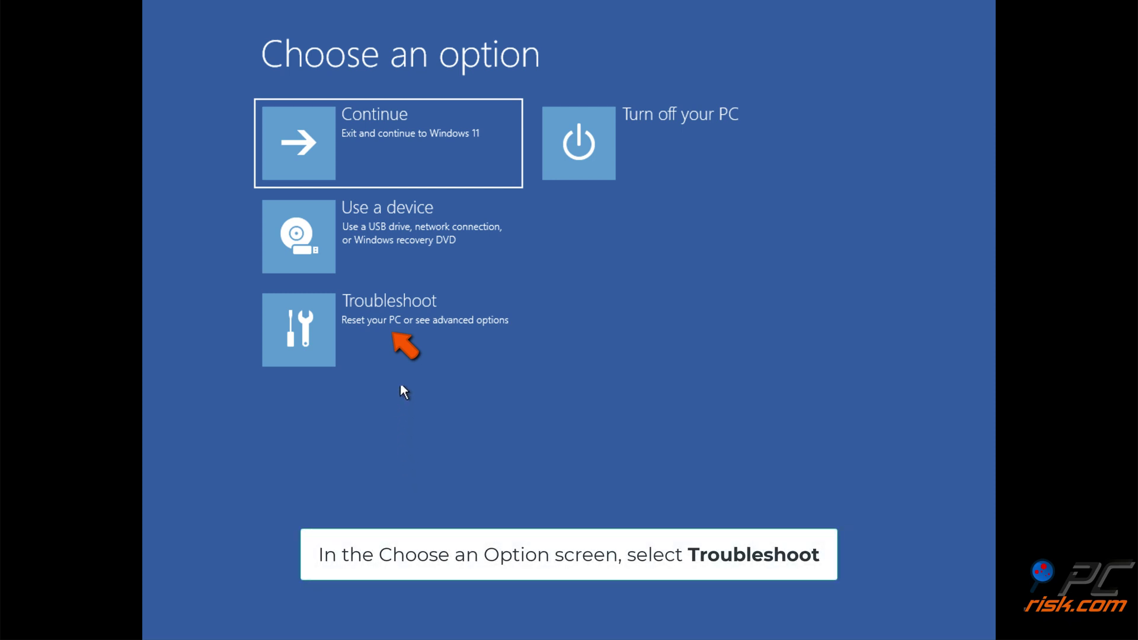
click(401, 356)
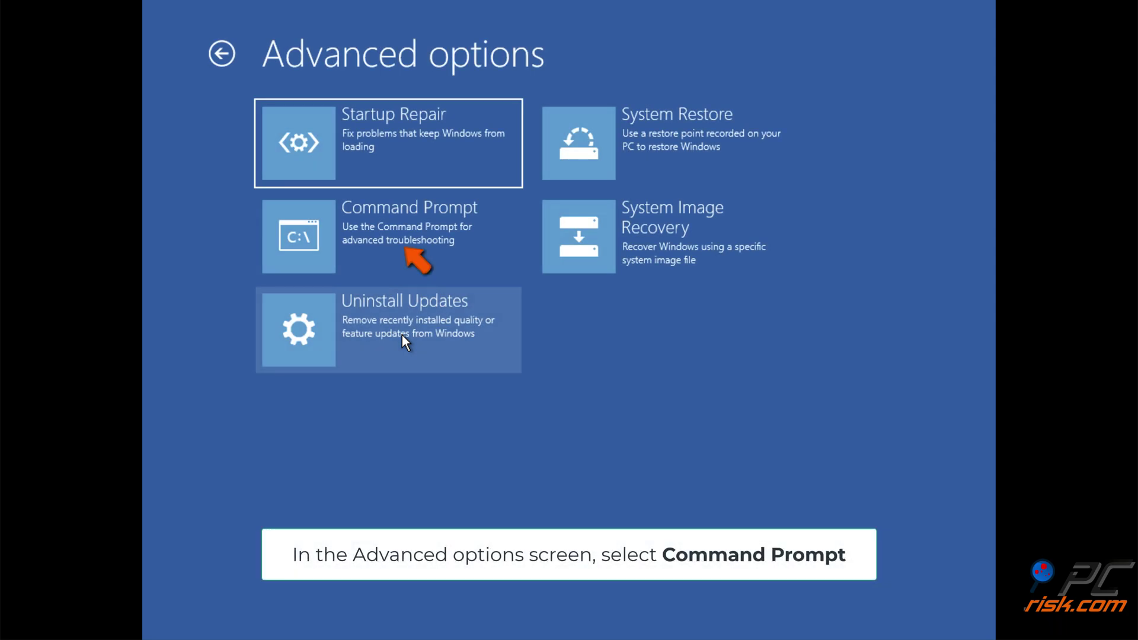
click(407, 265)
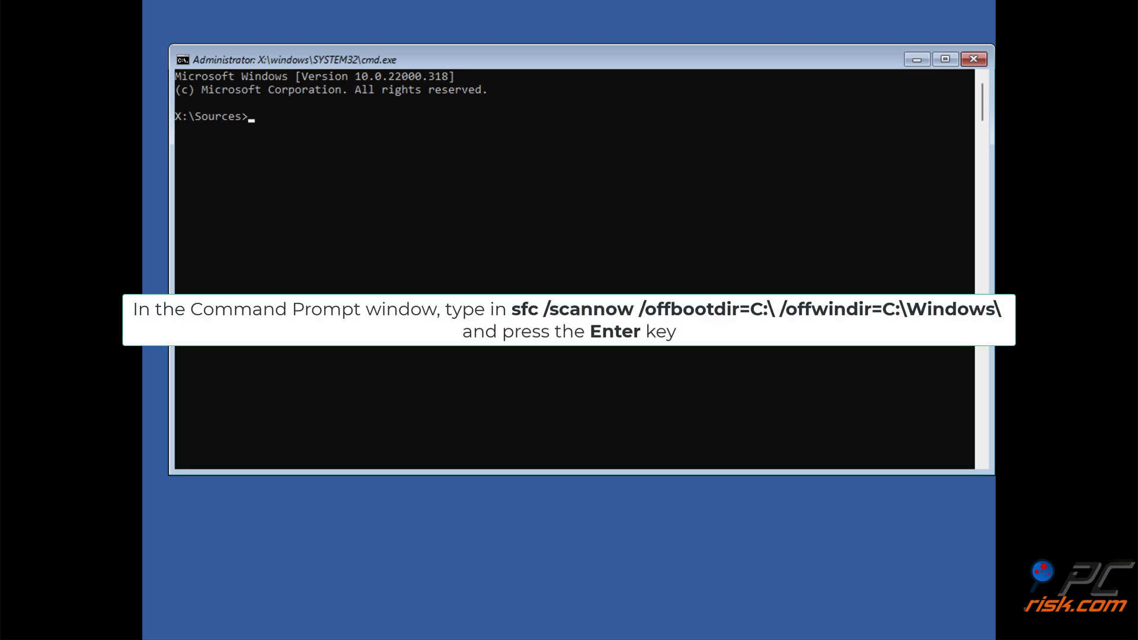
Step: Enter sfc /scannow /offbootdir=c:\ /offwindir=c:\windows\ at the prompt without running it
text(sfc /scannow /offboot)
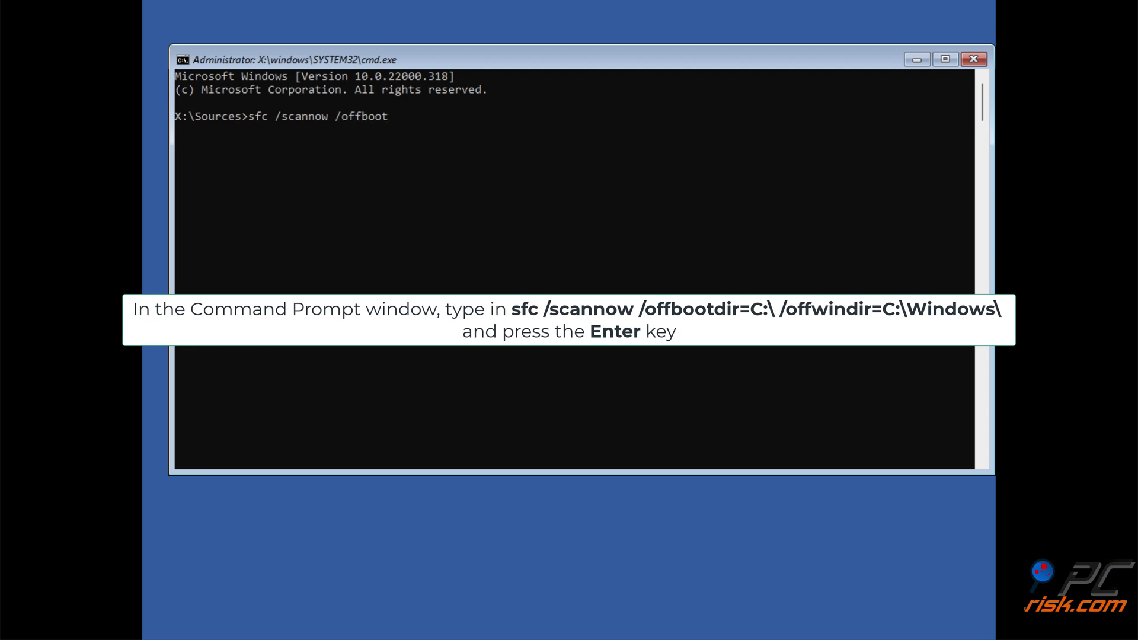
text(dir)
text(offwindir=c:\windows)
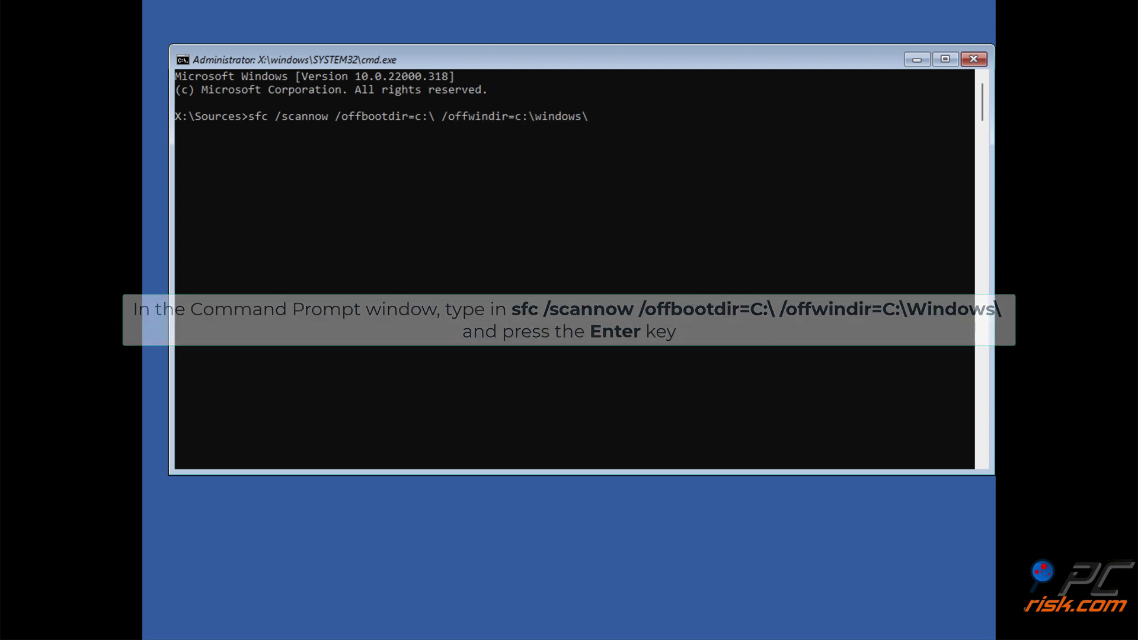
text(\)
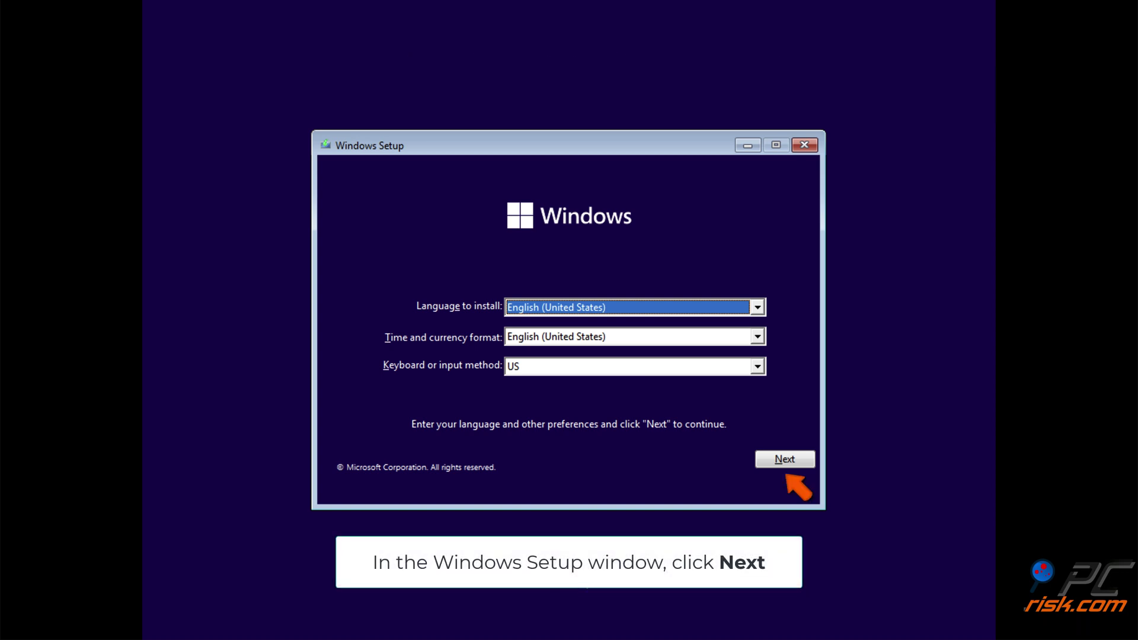
Step: Get a fresh administrator Command Prompt through Repair your computer, Troubleshoot and Advanced options
click(785, 459)
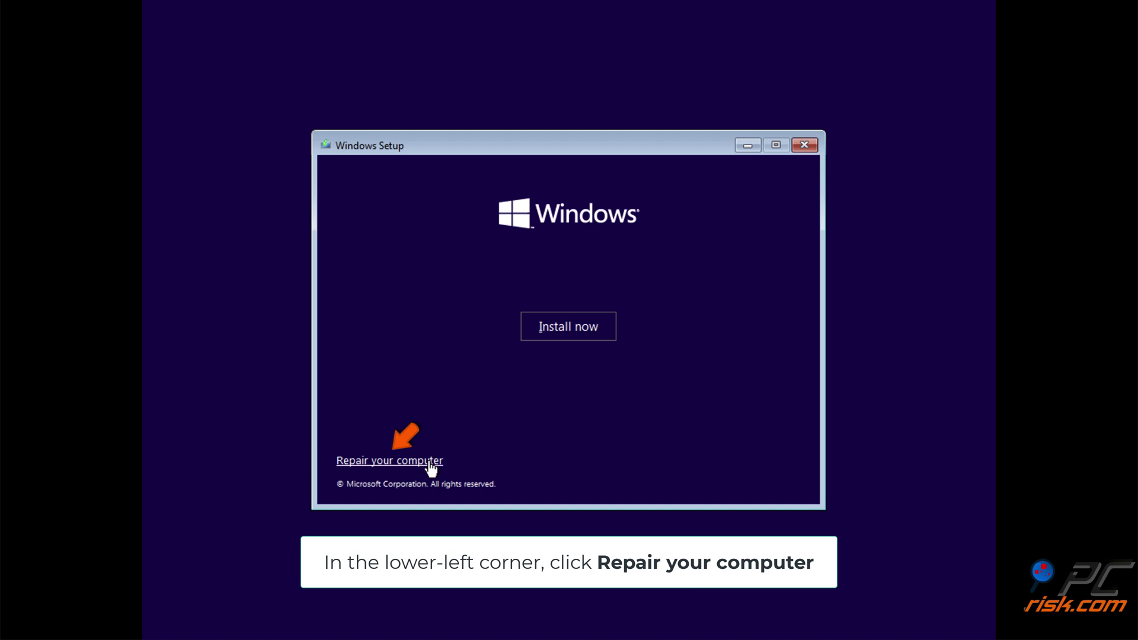
click(396, 464)
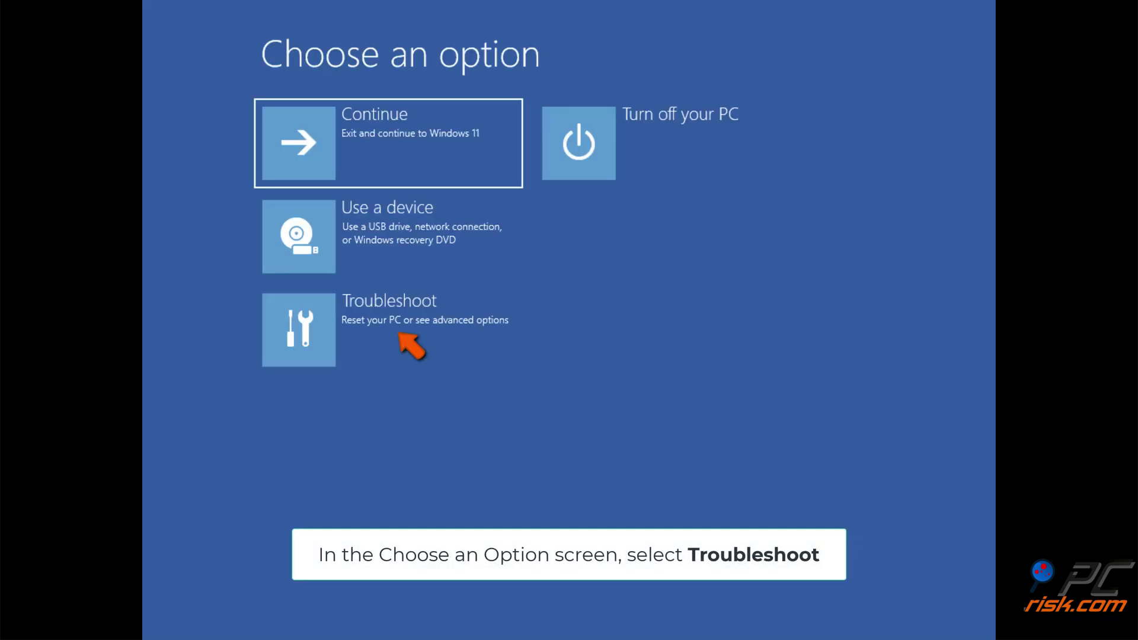
click(399, 349)
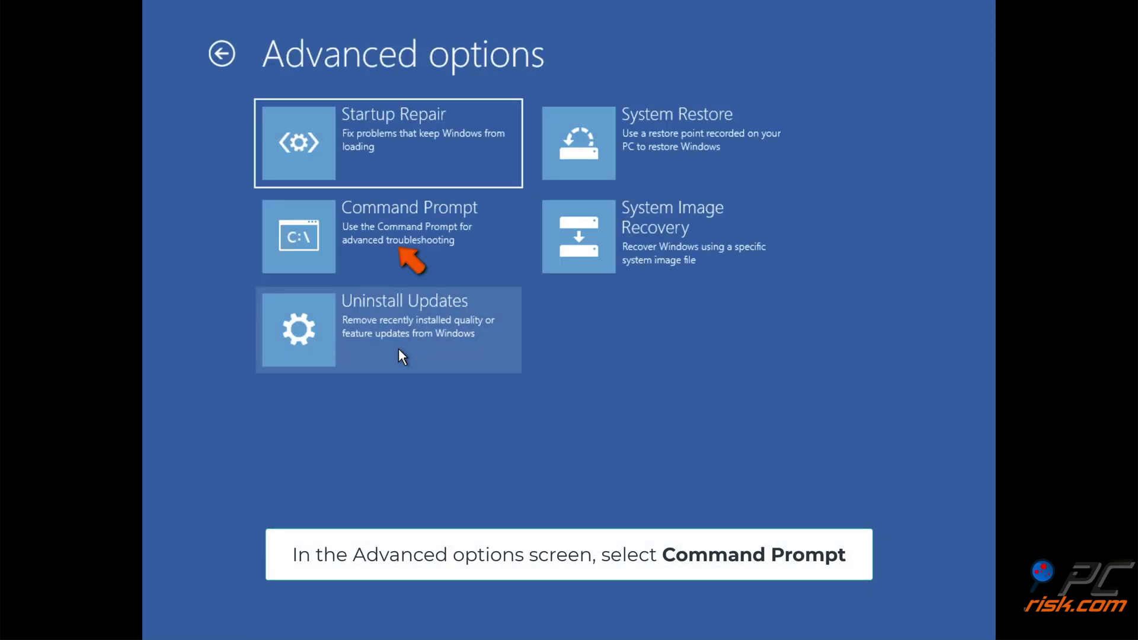
click(398, 262)
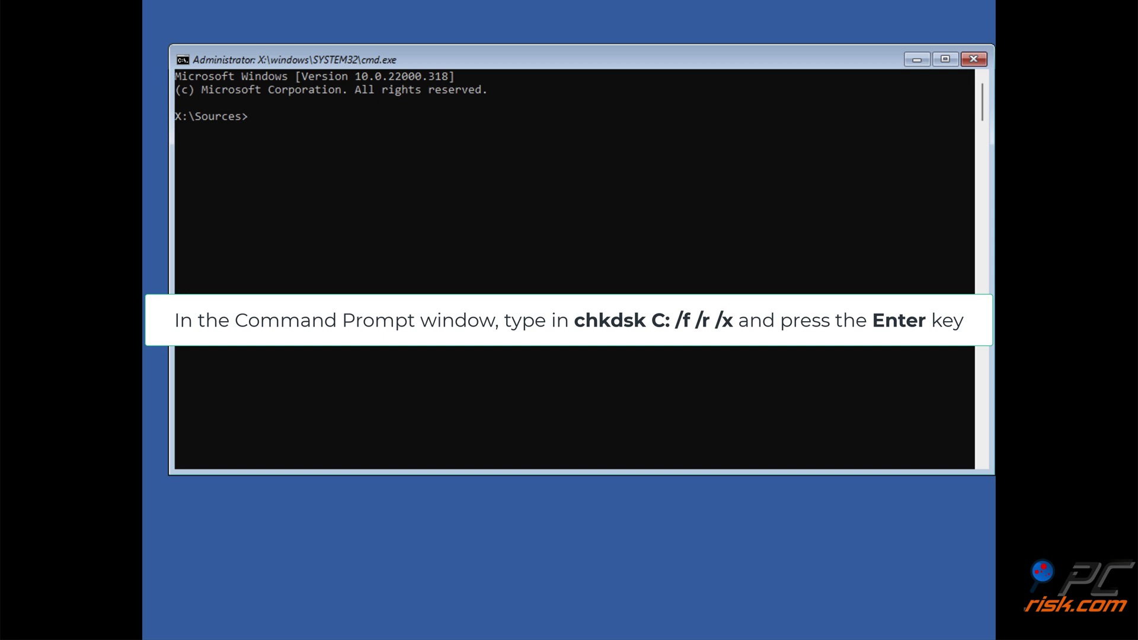
Step: Run chkdsk c: /f /r /x until it reports no problems, then close the Command Prompt
text(chkdsk c: /f /r /x)
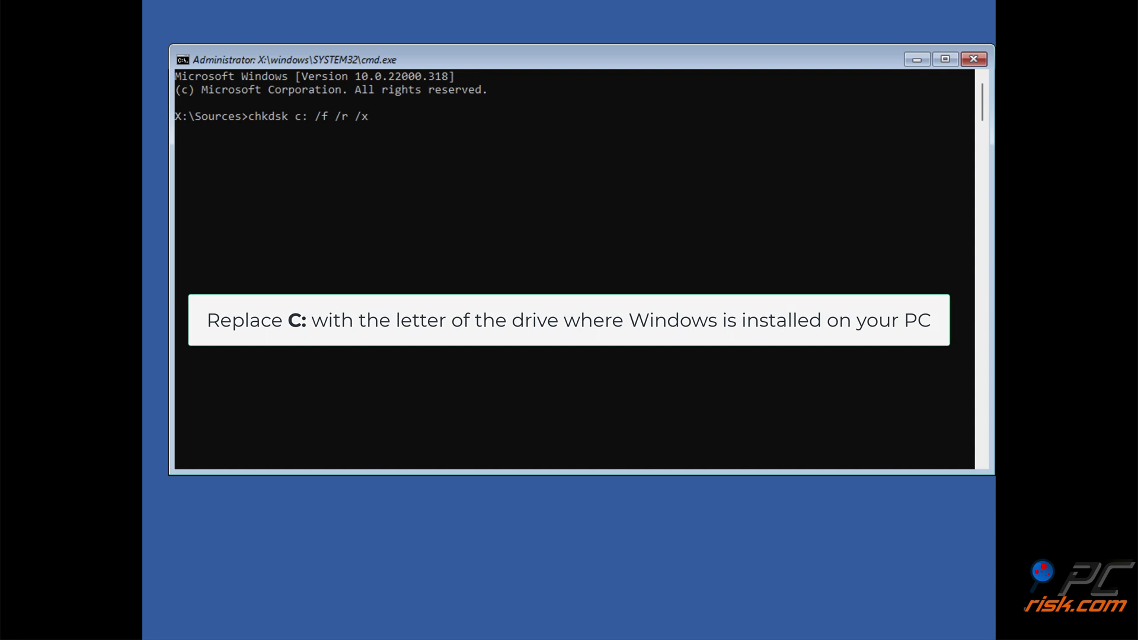
key(Return)
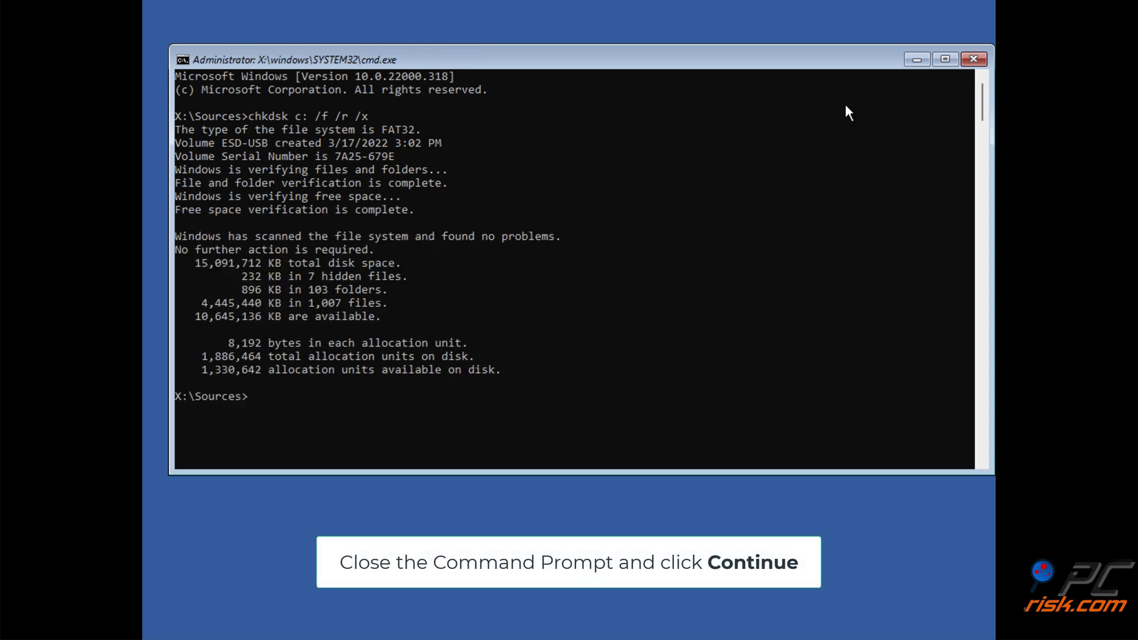
click(965, 58)
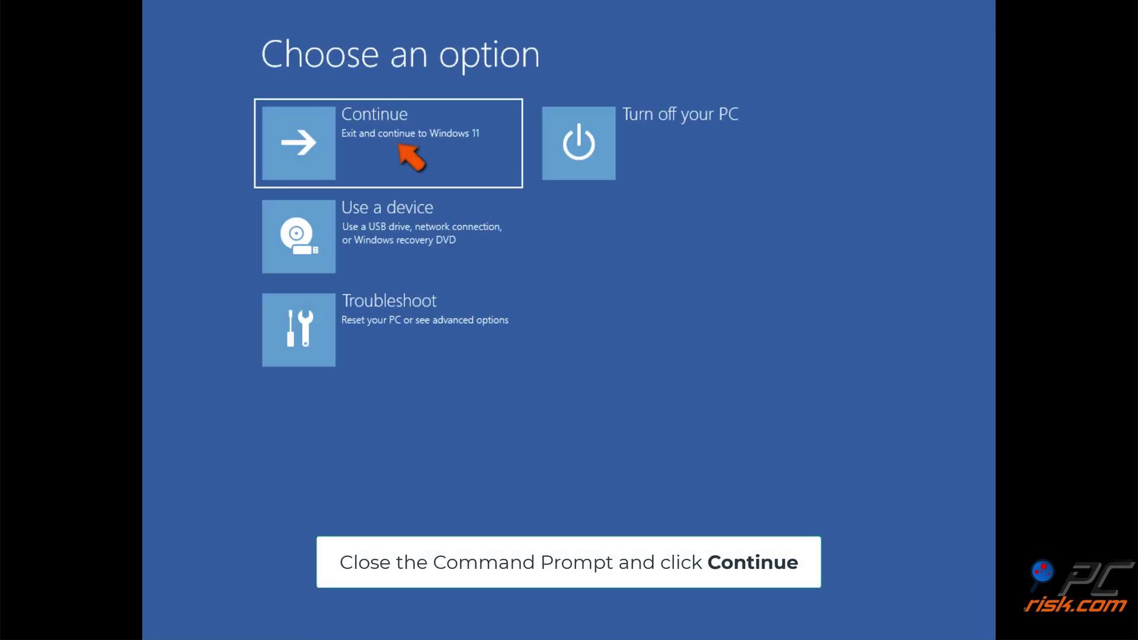
Step: Exit Windows Recovery Environment and boot into the Windows 11 desktop
click(394, 147)
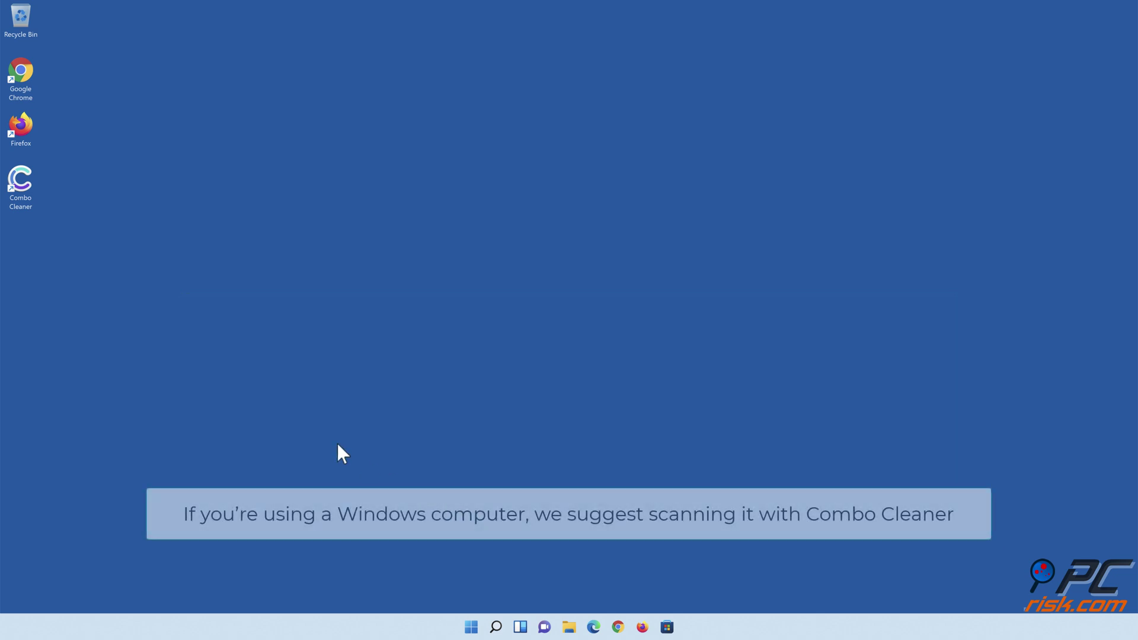
Step: Launch Combo Cleaner, run a quick scan, and quarantine the 323 detected items
double_click(24, 189)
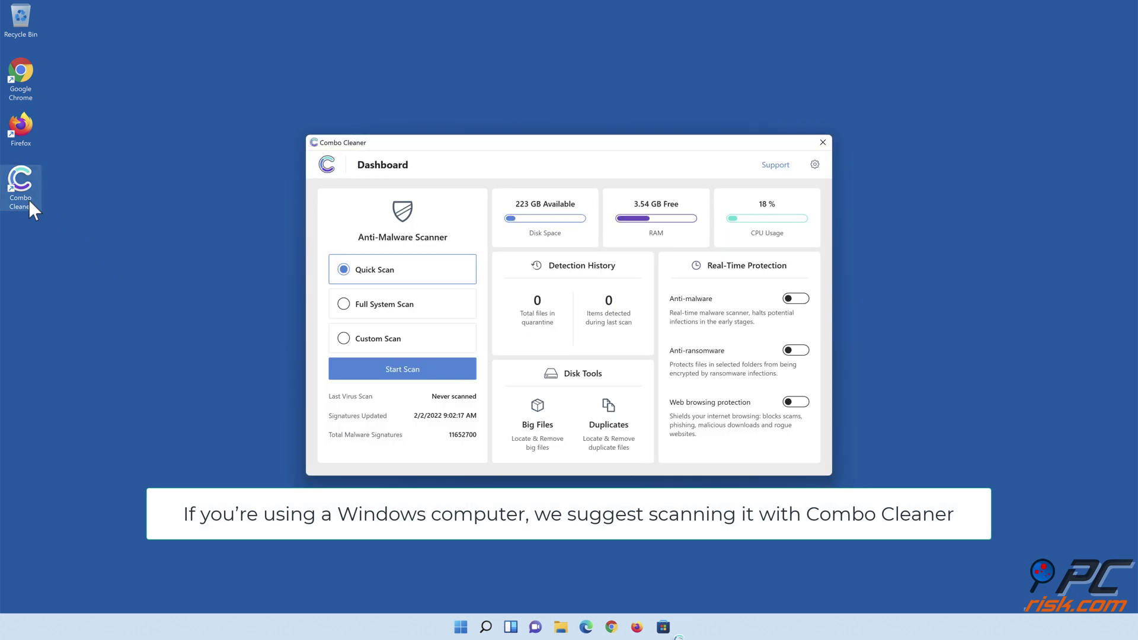
click(403, 372)
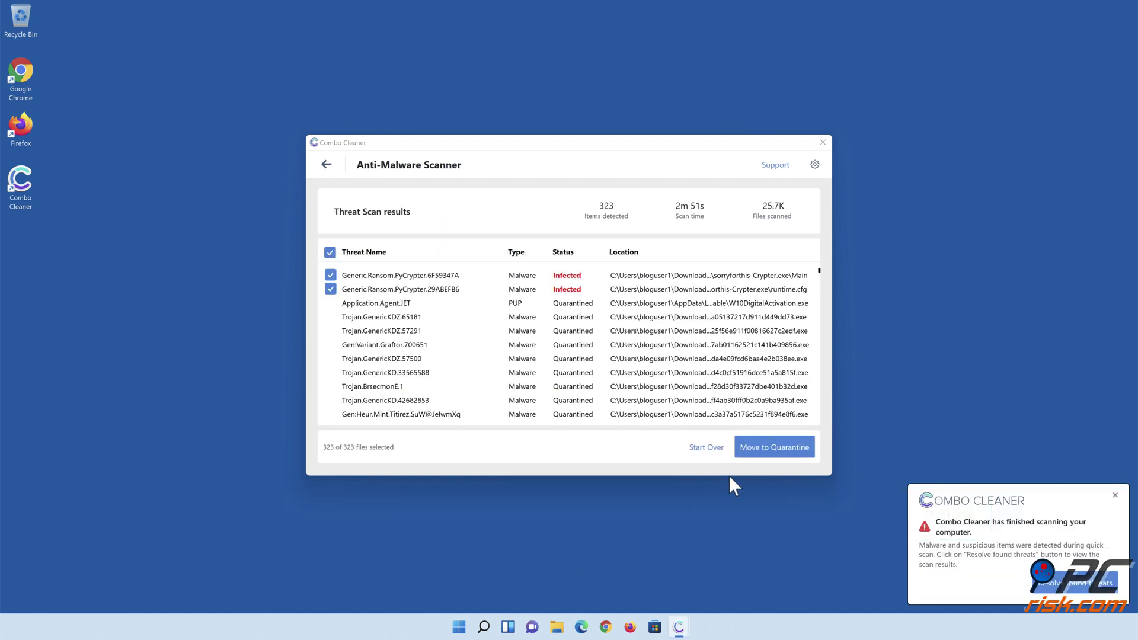
click(772, 454)
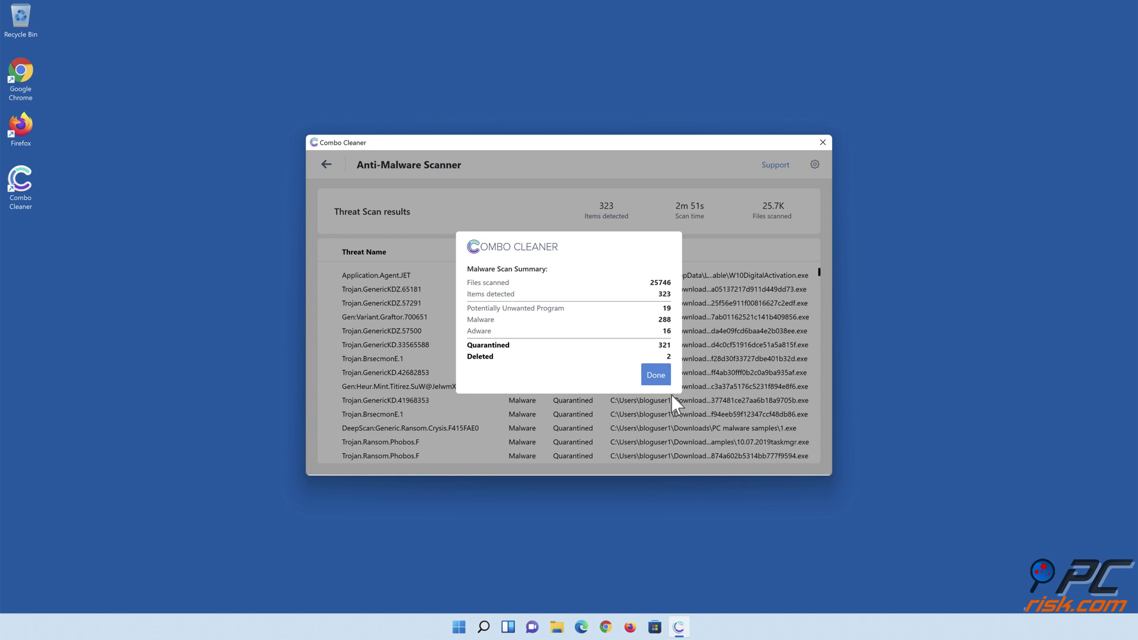
Step: Close the scan summary and enable real-time Anti-malware protection on the Dashboard
click(655, 379)
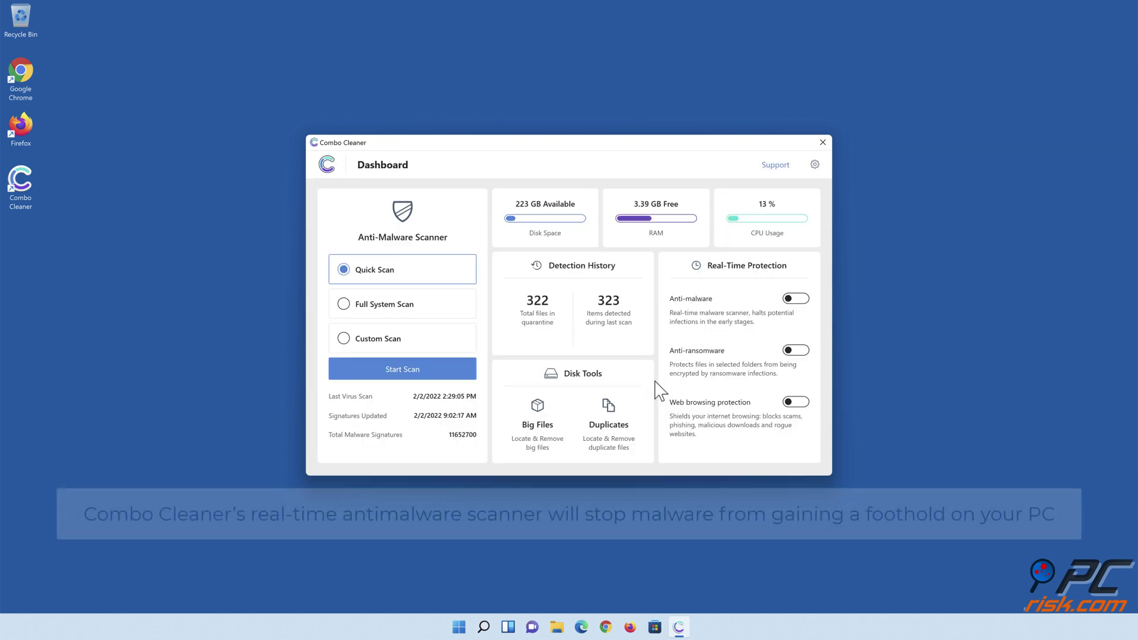
click(794, 299)
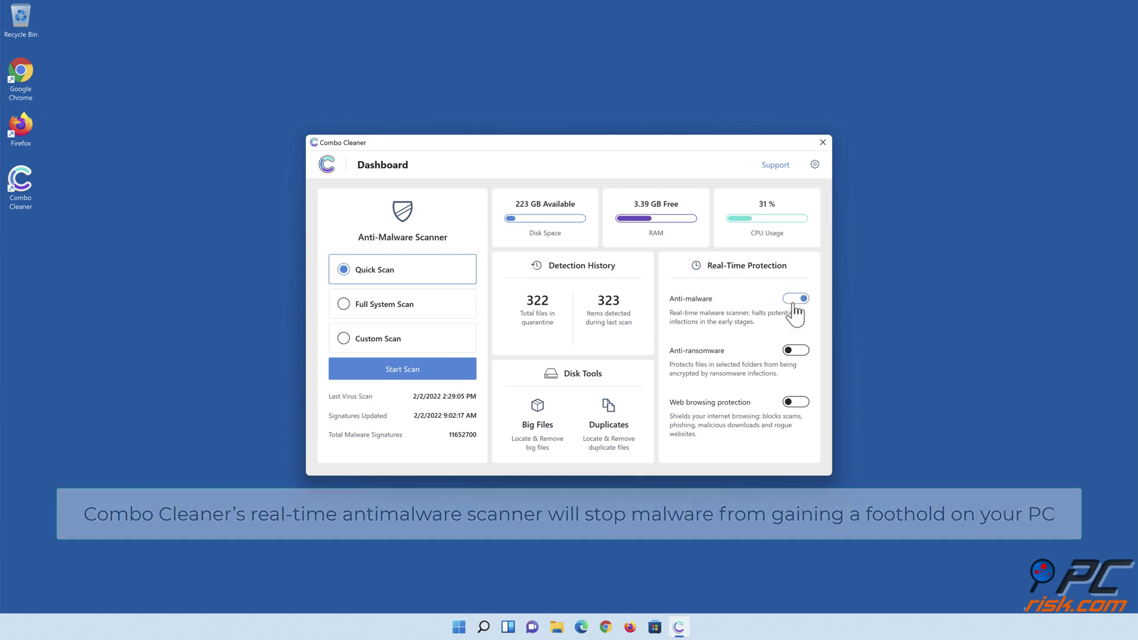
Step: Enable Anti-ransomware protection, add Libraries > Documents as a protected folder, and return to the Dashboard
click(796, 351)
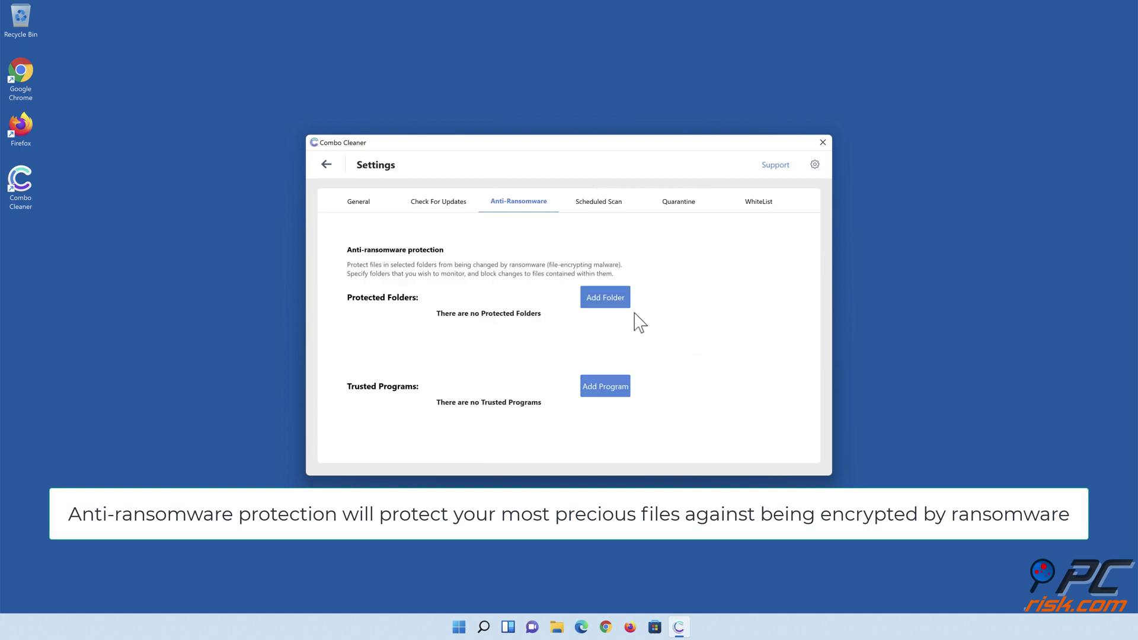
click(606, 299)
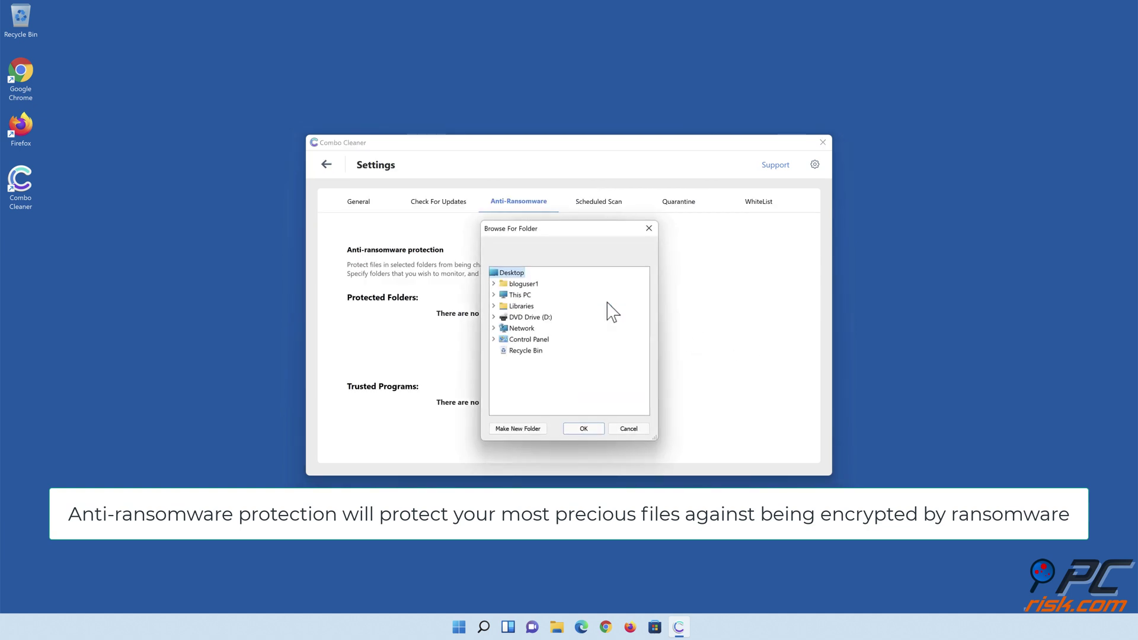
click(494, 306)
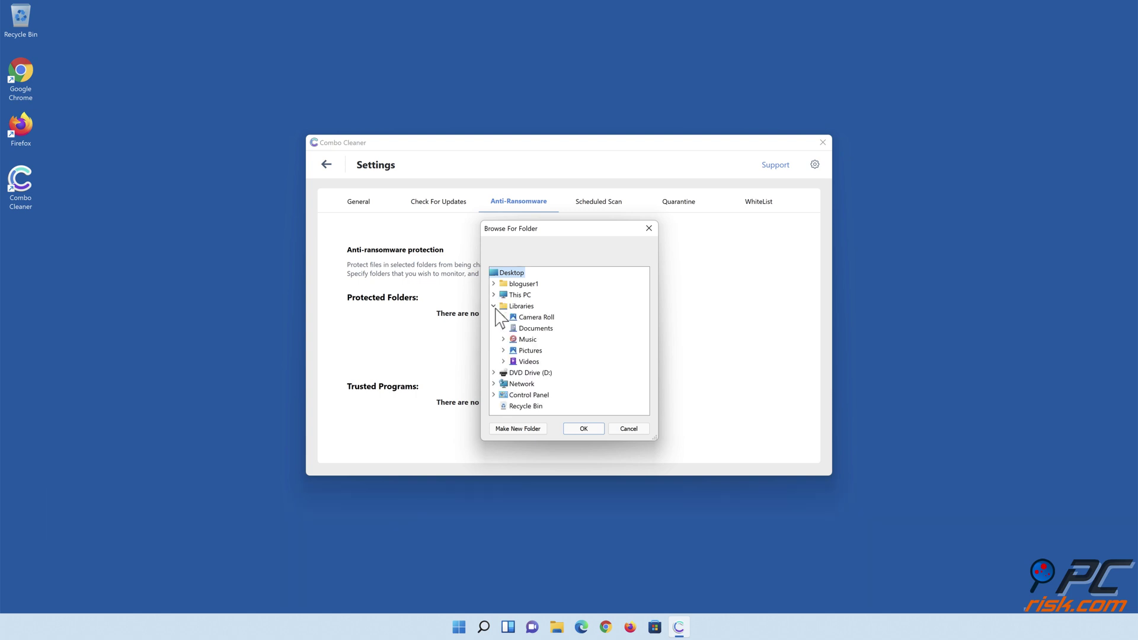
click(503, 328)
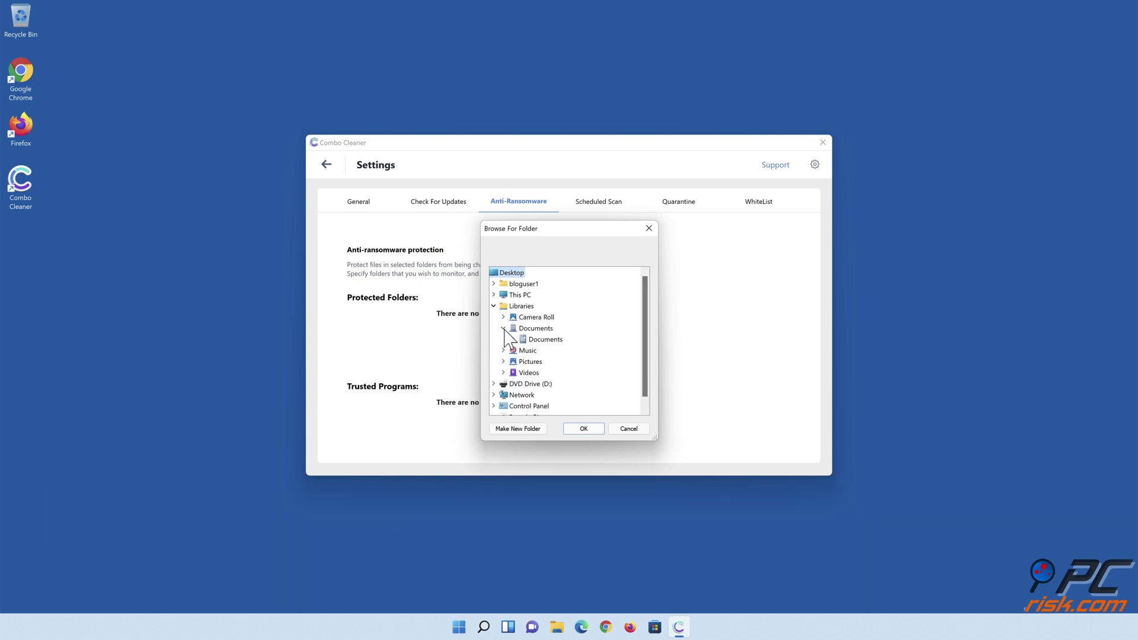
click(541, 340)
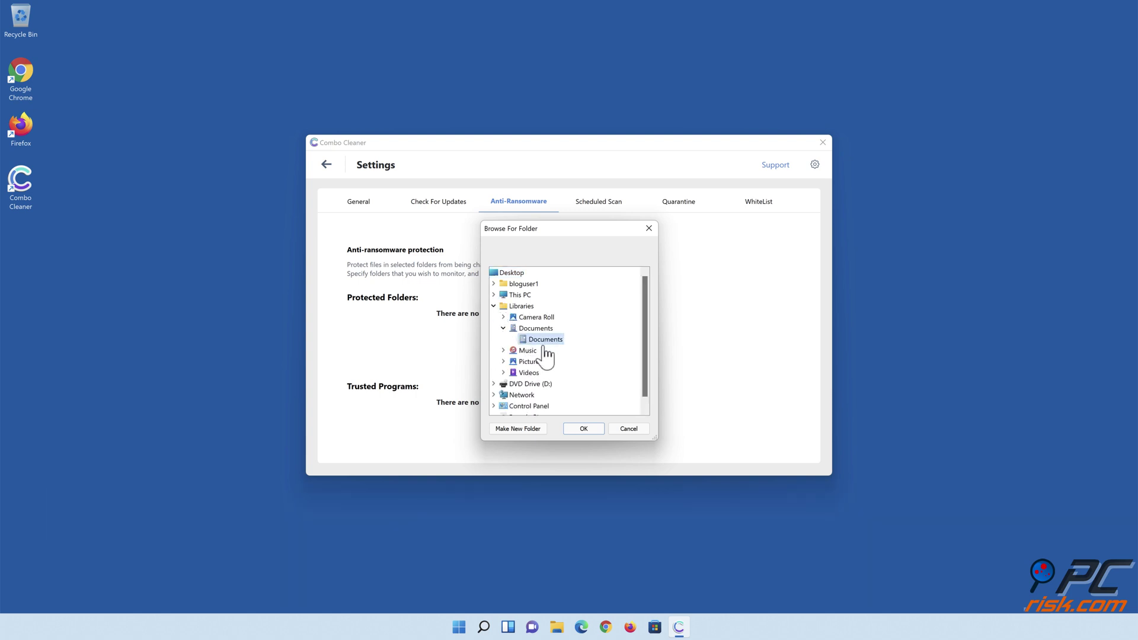
click(584, 429)
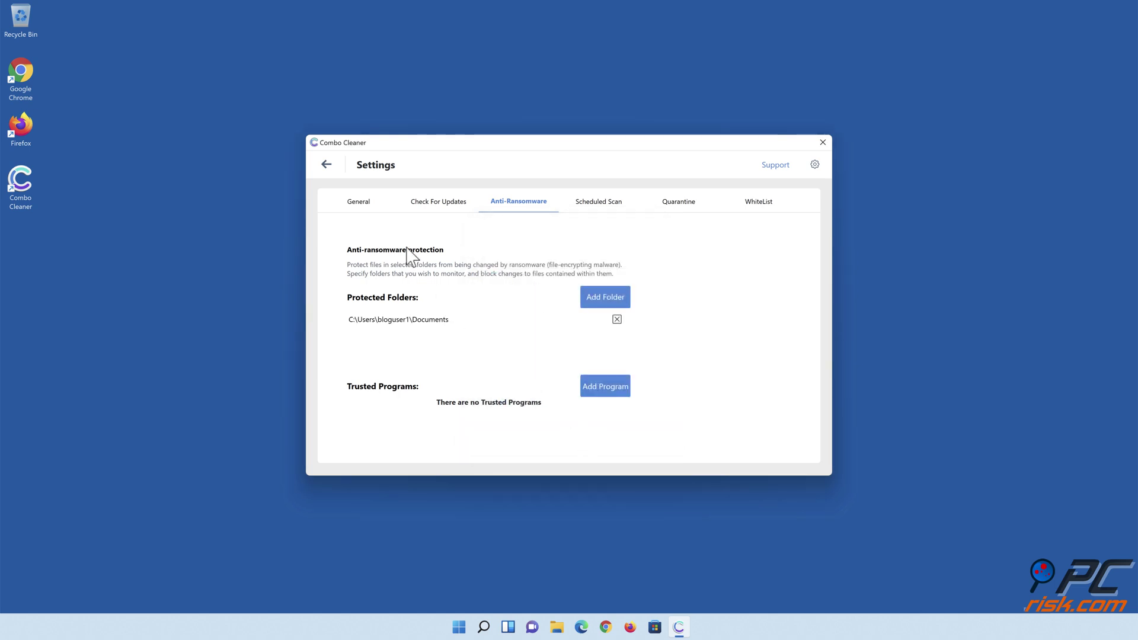
click(327, 165)
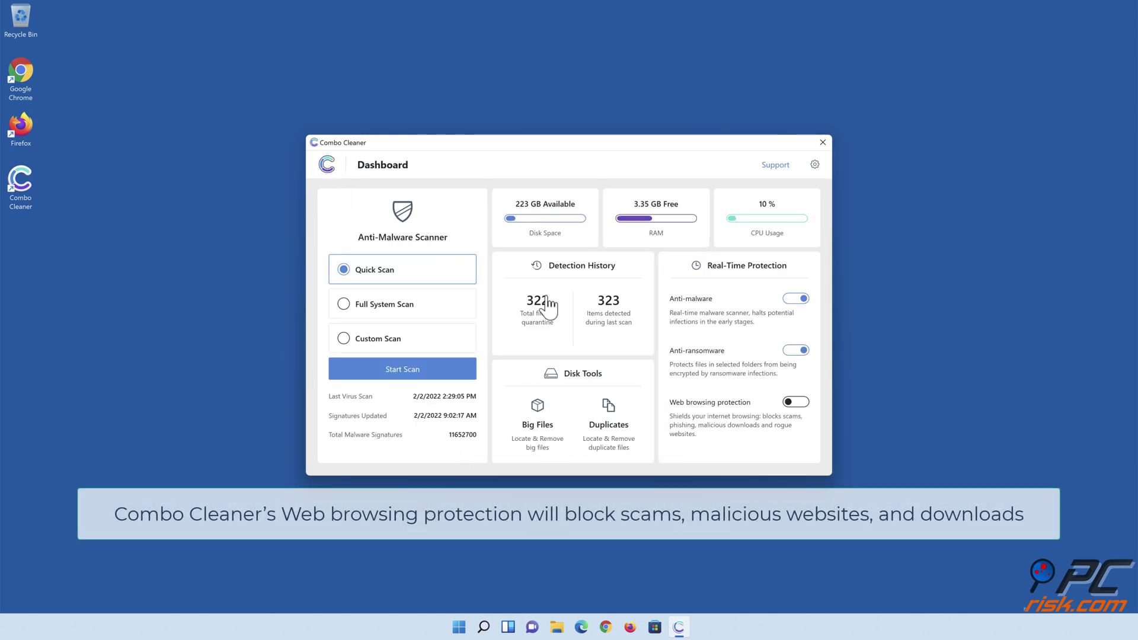
Step: Enable Web browsing protection under Real-Time Protection on the Dashboard
click(796, 404)
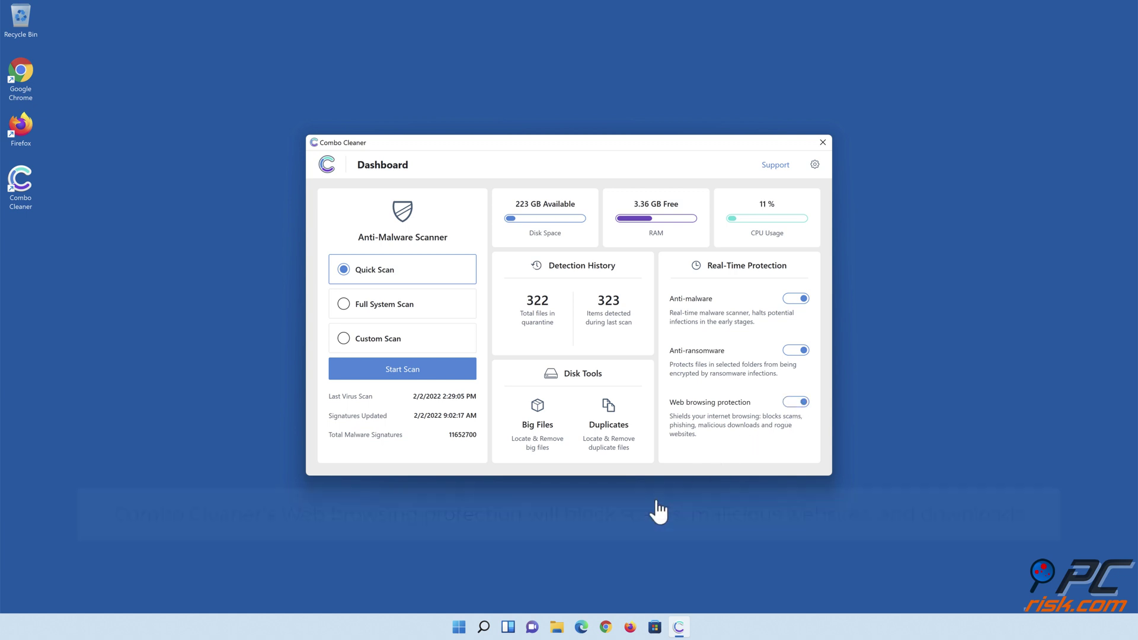